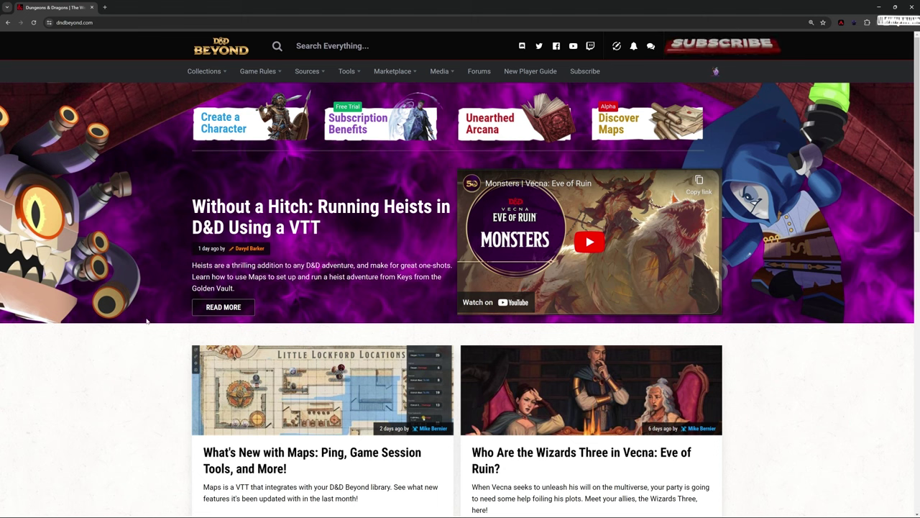
# - Open the 1.Goblin Ambush encounter from the My Encounters collection
pyautogui.moveTo(203, 71)
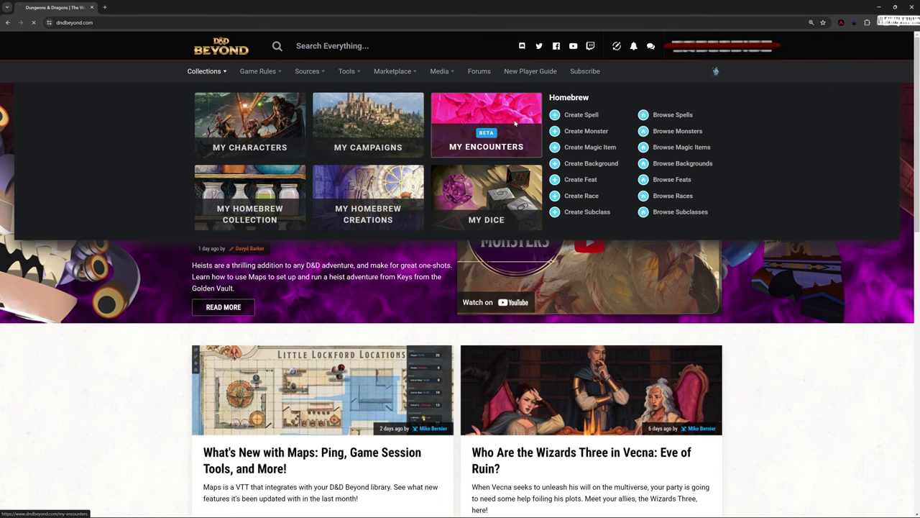
pyautogui.click(514, 123)
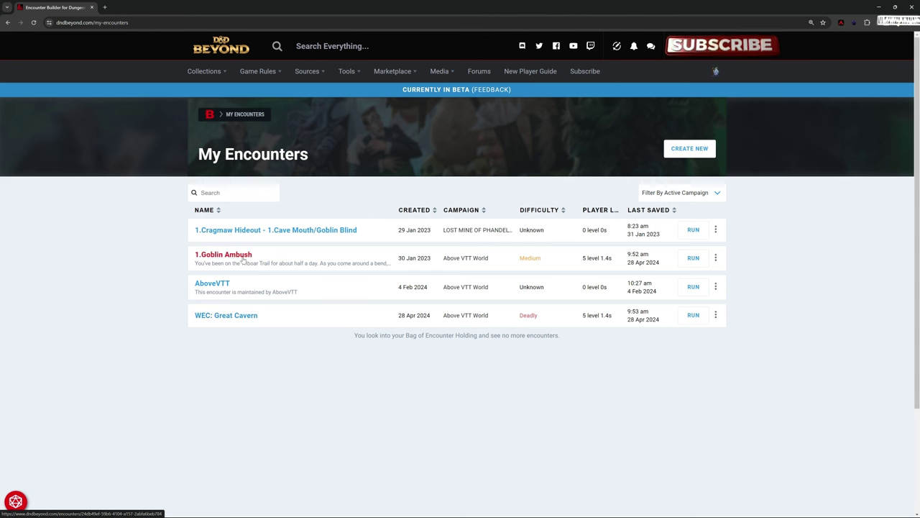
pyautogui.click(243, 261)
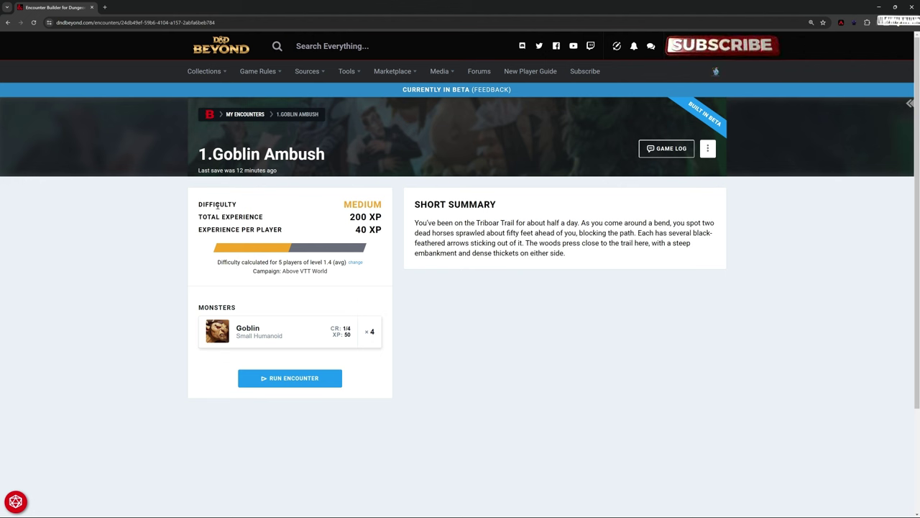
# - Review the Goblin Ambush encounter's difficulty, total experience and experience per player
pyautogui.moveTo(217, 204); pyautogui.dragTo(363, 205)
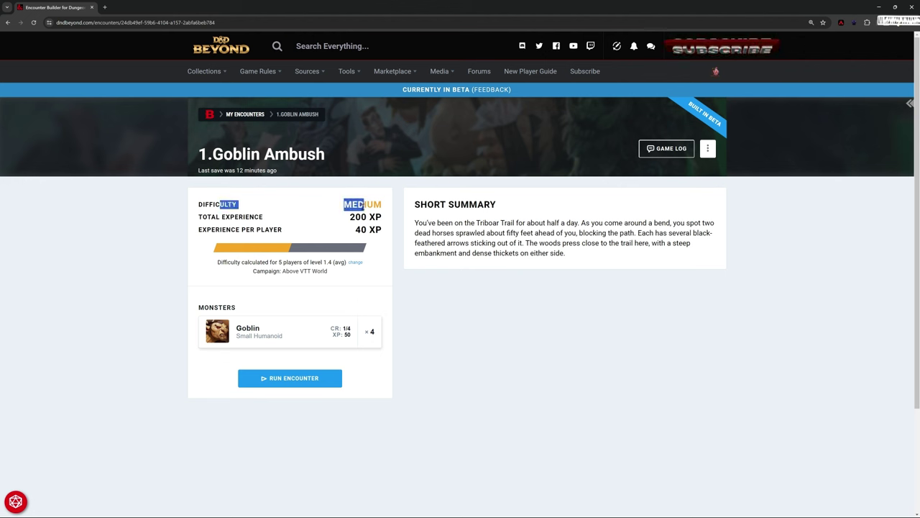
pyautogui.click(240, 220)
pyautogui.moveTo(230, 217); pyautogui.dragTo(365, 217)
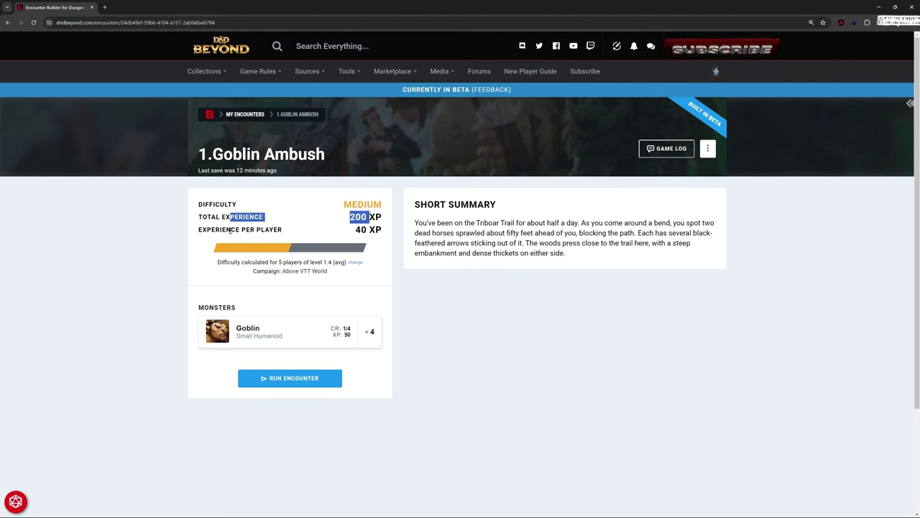
pyautogui.moveTo(229, 230); pyautogui.dragTo(368, 230)
pyautogui.click(430, 281)
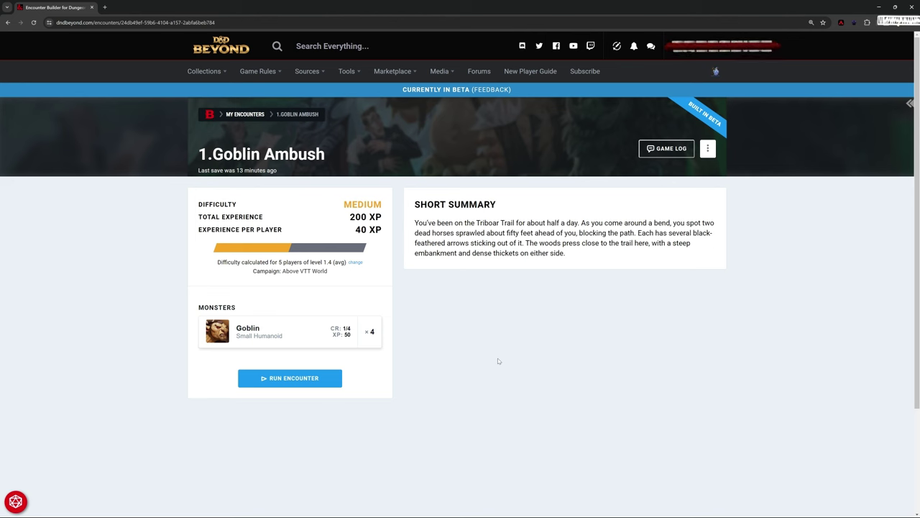
# - Open the Goblin Ambush encounter for editing and show the explanation of its difficulty rating
pyautogui.click(708, 148)
pyautogui.click(684, 173)
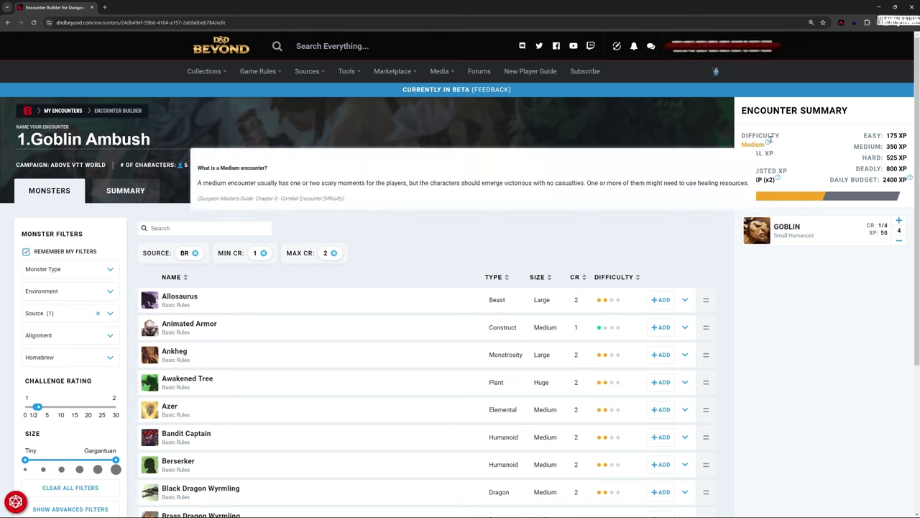
pyautogui.moveTo(768, 143)
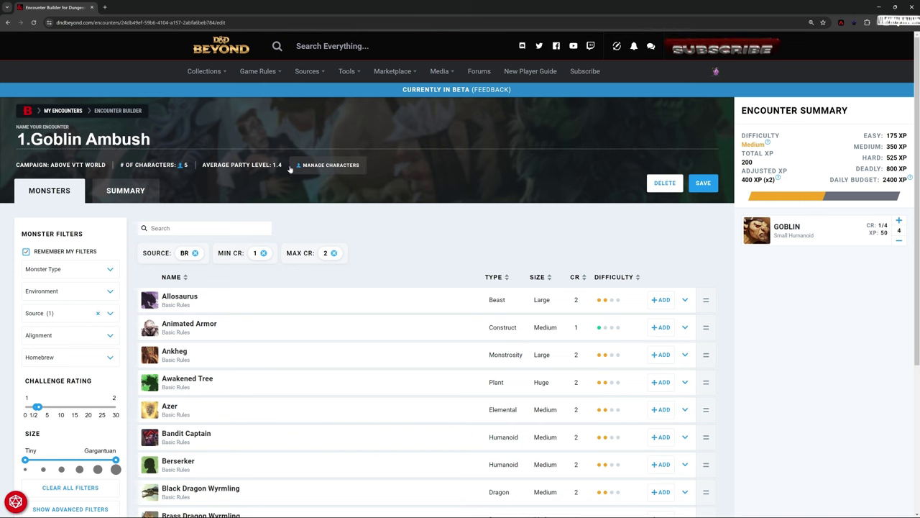
# - Review the encounter's party characters, their number and the average party level
pyautogui.click(330, 166)
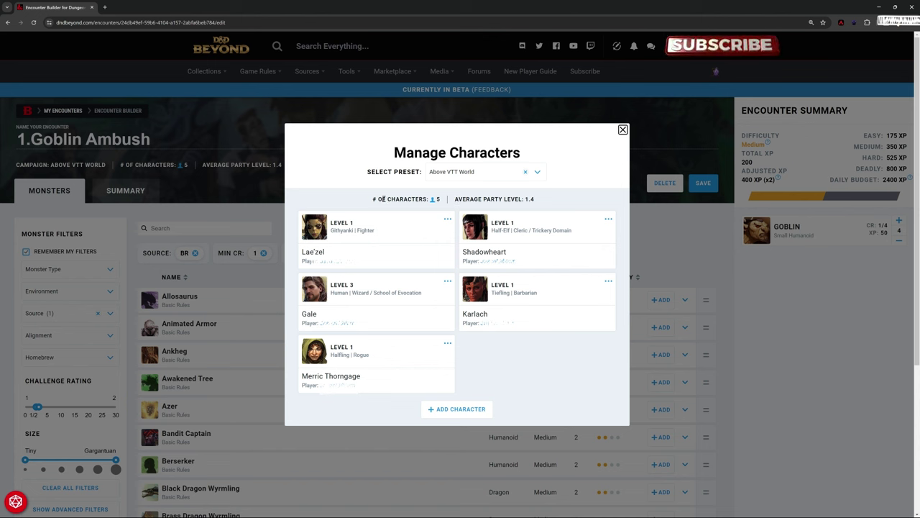
pyautogui.moveTo(384, 200); pyautogui.dragTo(547, 206)
pyautogui.click(547, 206)
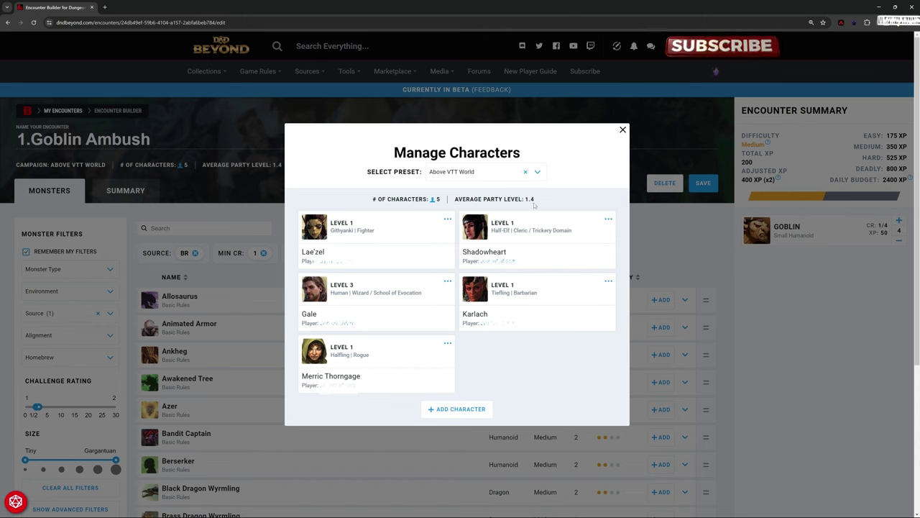
pyautogui.click(622, 130)
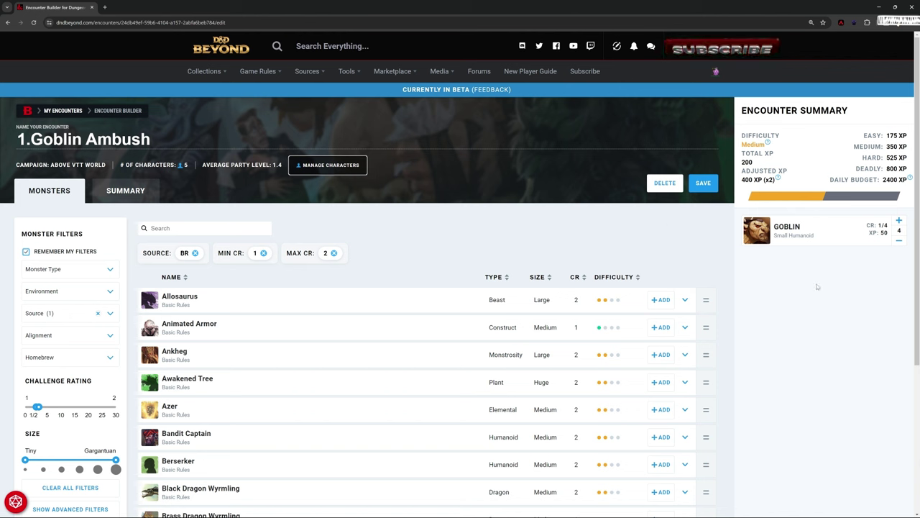
# - Reduce the goblin quantity to 2 and raise it to 7 to test the effect on encounter difficulty
pyautogui.click(898, 243)
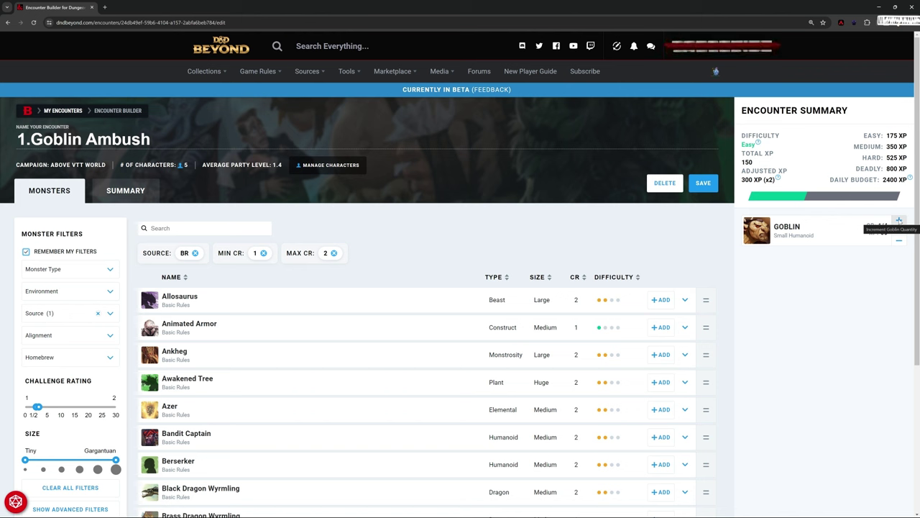
pyautogui.click(899, 241)
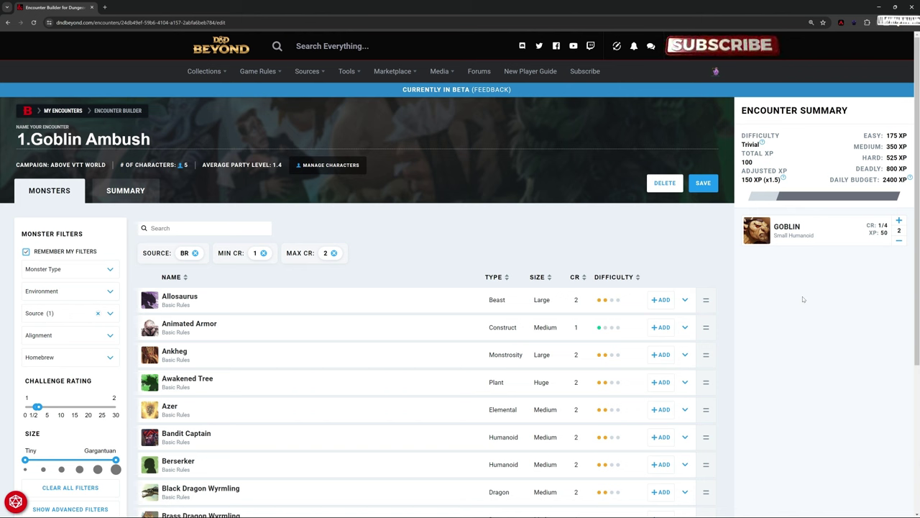
pyautogui.click(900, 222)
pyautogui.click(900, 223)
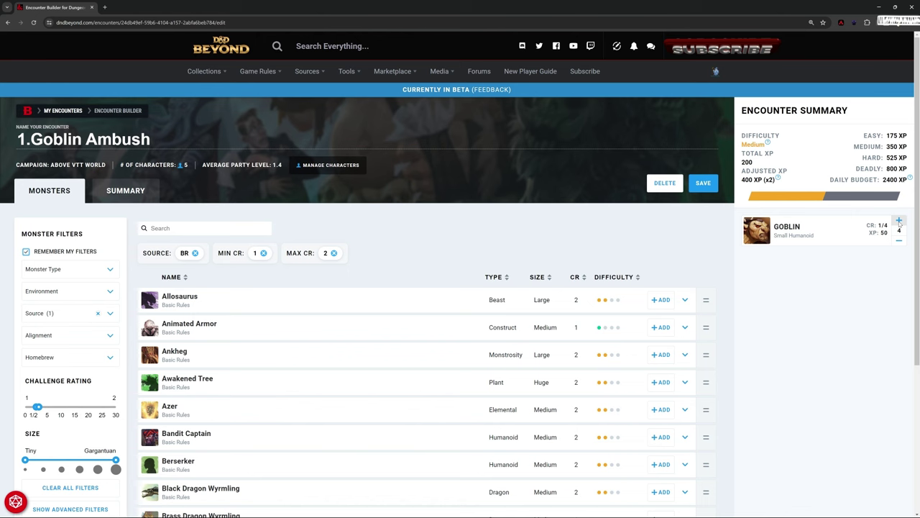
pyautogui.click(899, 222)
pyautogui.click(899, 222)
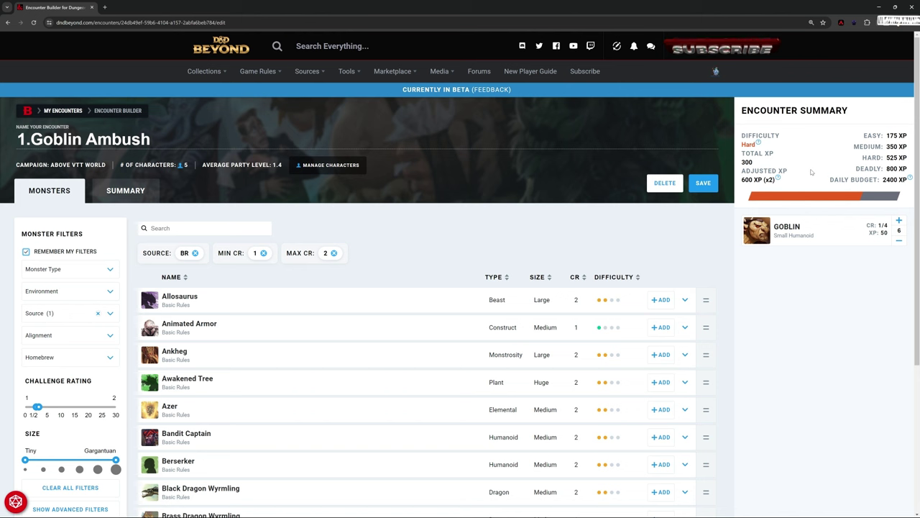
pyautogui.click(899, 221)
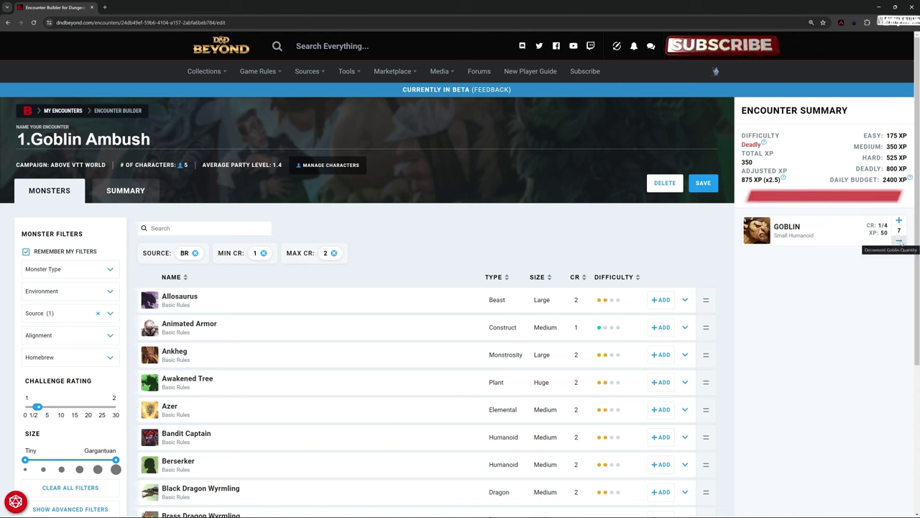
# - Bring the goblin quantity down to 3 and set it back to 4
pyautogui.click(900, 242)
pyautogui.click(899, 242)
pyautogui.click(899, 242)
pyautogui.click(899, 242)
pyautogui.click(898, 220)
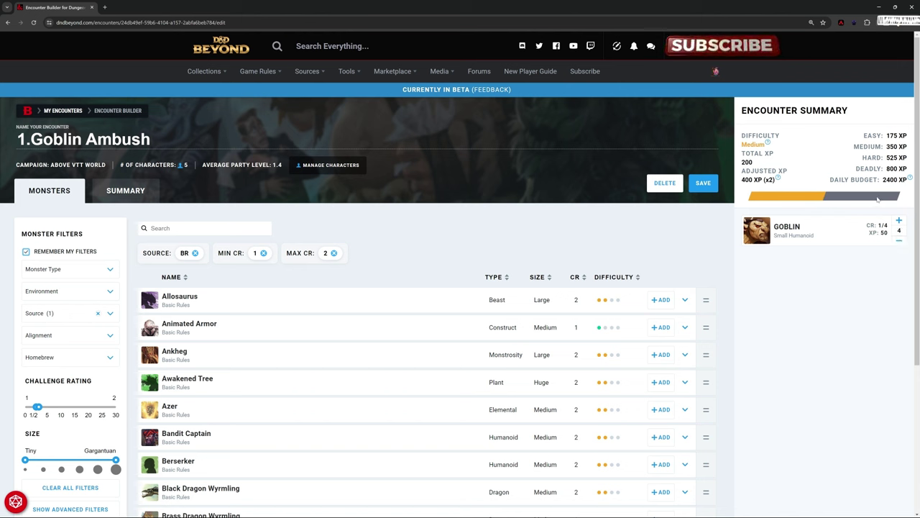
pyautogui.click(899, 243)
pyautogui.click(898, 221)
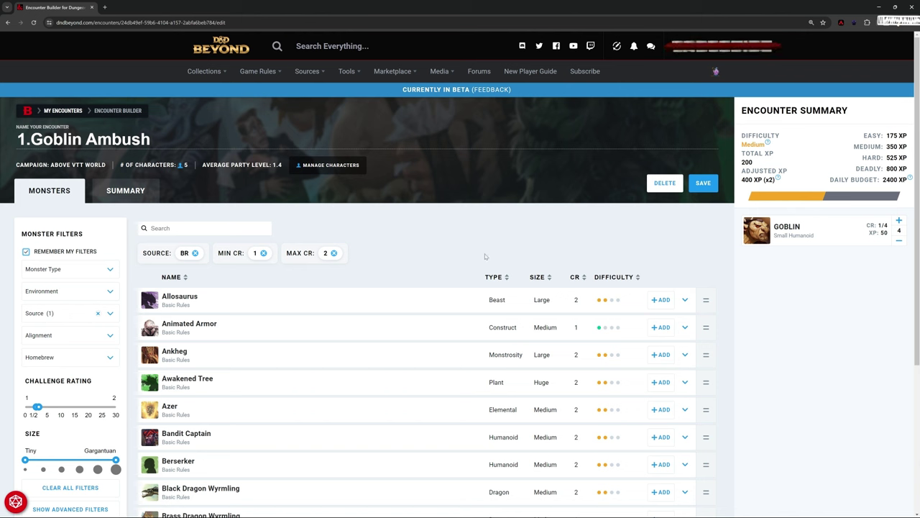
# - Open the WEC: Great Cavern encounter for editing from My Encounters and check its average party level
pyautogui.click(71, 113)
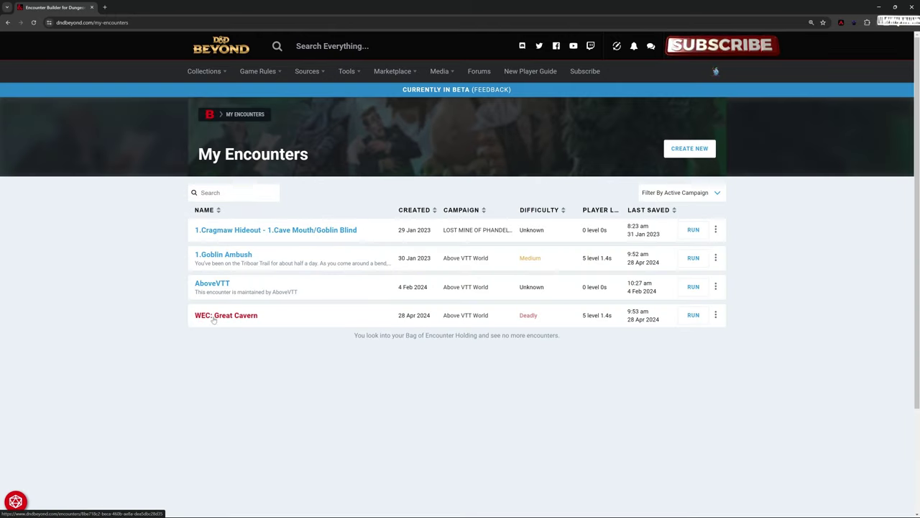
pyautogui.click(716, 315)
pyautogui.click(691, 338)
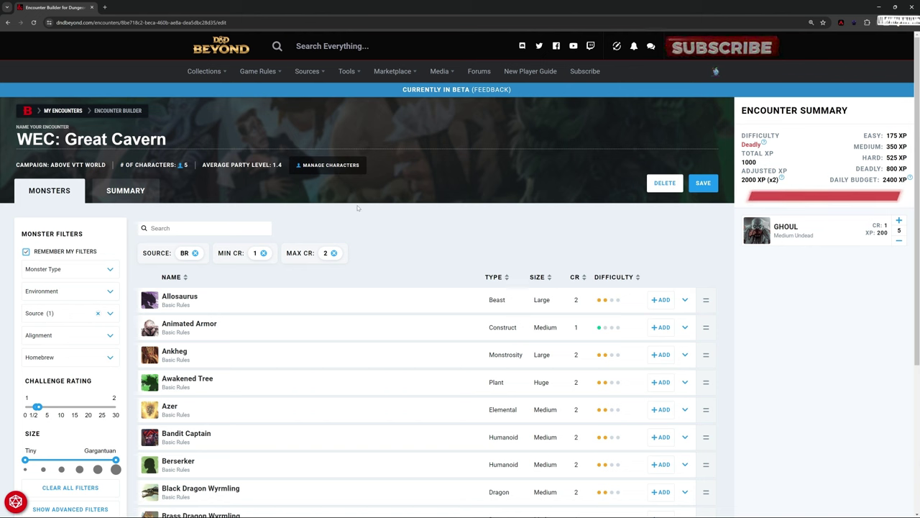
pyautogui.moveTo(214, 164); pyautogui.dragTo(282, 167)
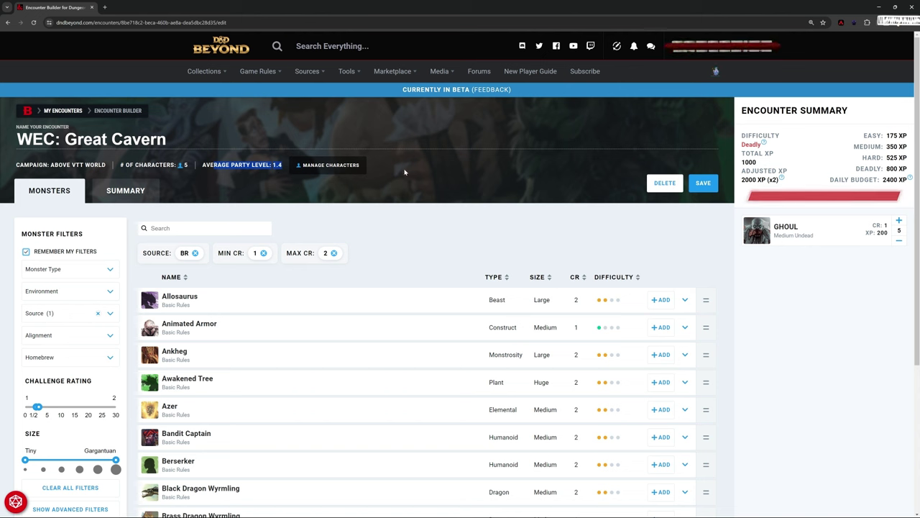
pyautogui.click(433, 230)
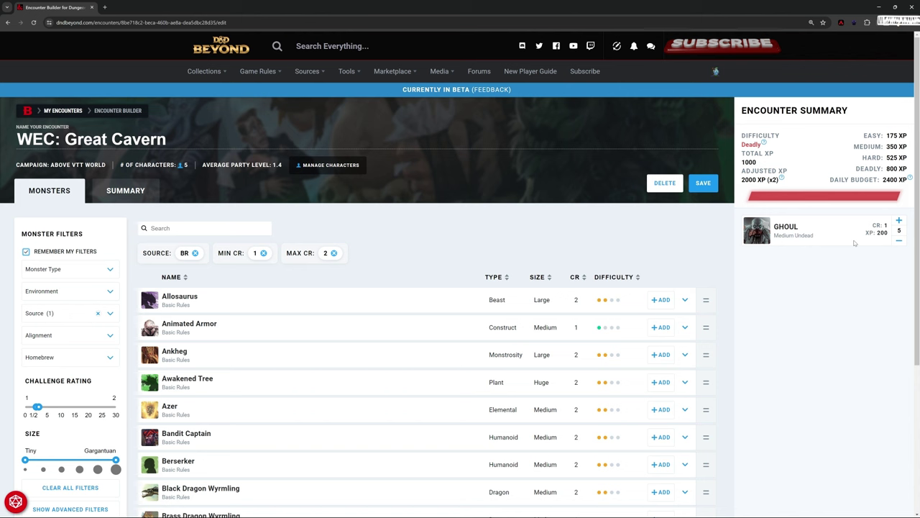
# - Reduce the ghoul quantity to 1 and raise it back to 5 to compare difficulty ratings
pyautogui.click(899, 242)
pyautogui.click(899, 242)
pyautogui.click(899, 243)
pyautogui.click(899, 242)
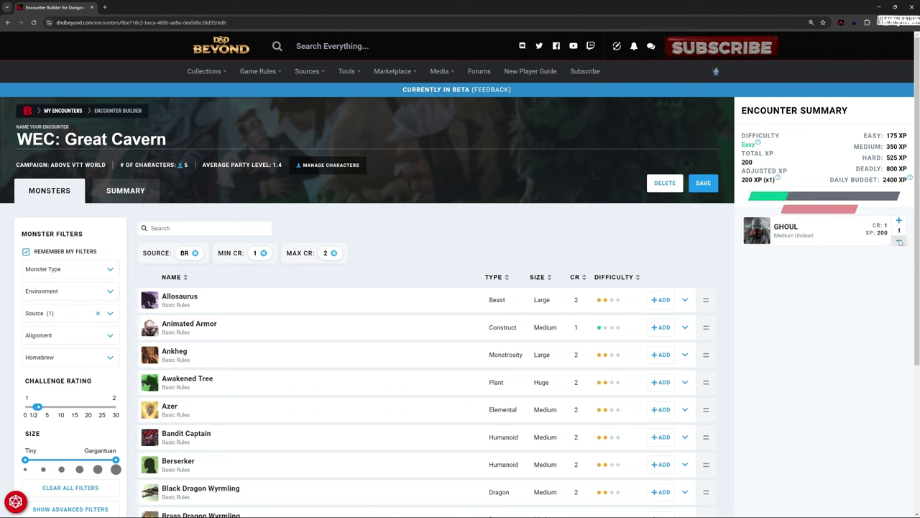
pyautogui.click(899, 221)
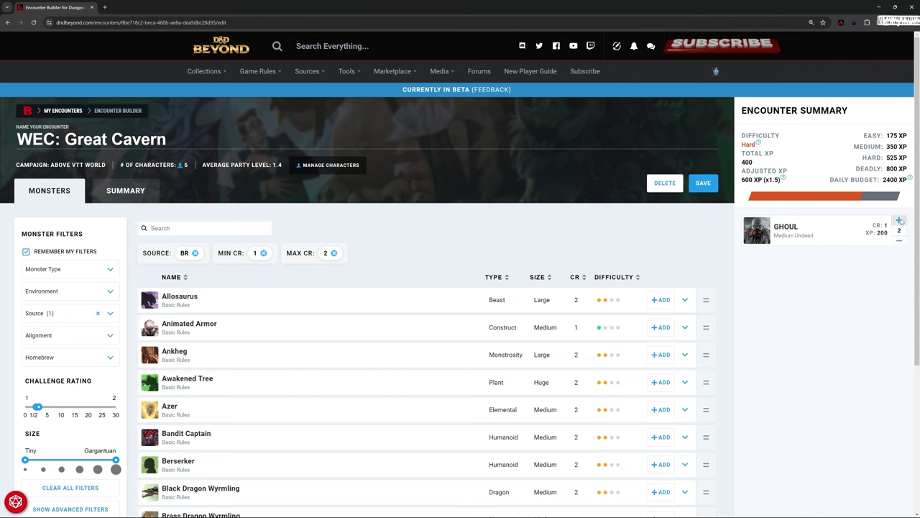
pyautogui.click(899, 220)
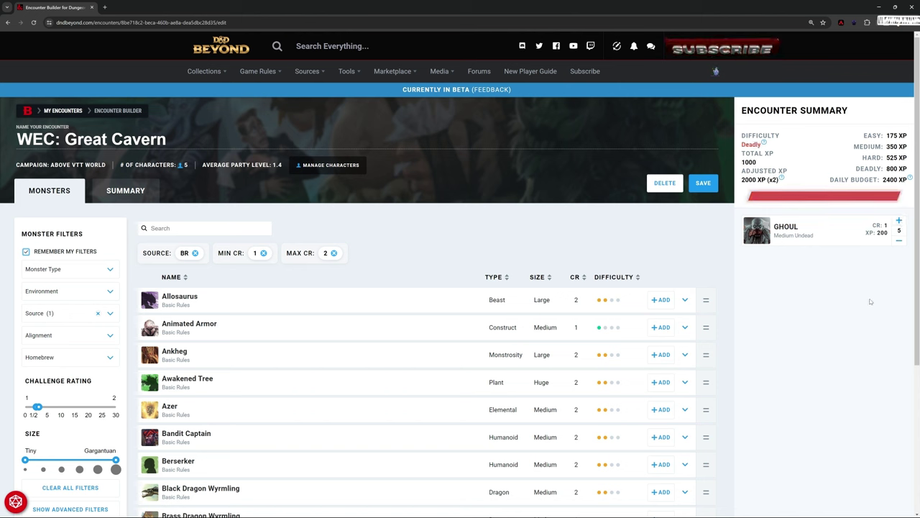
# - Hide the level 3 wizard from the Great Cavern encounter's difficulty calculations
pyautogui.click(327, 165)
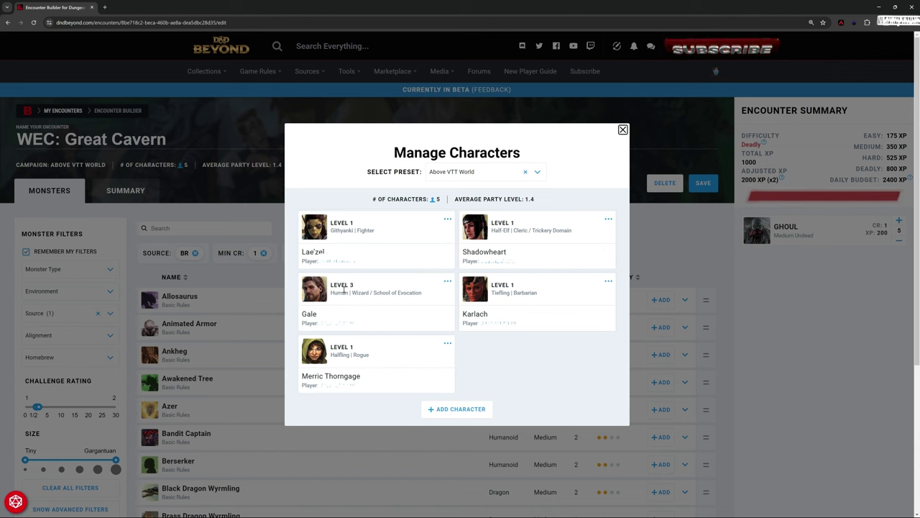
pyautogui.click(447, 281)
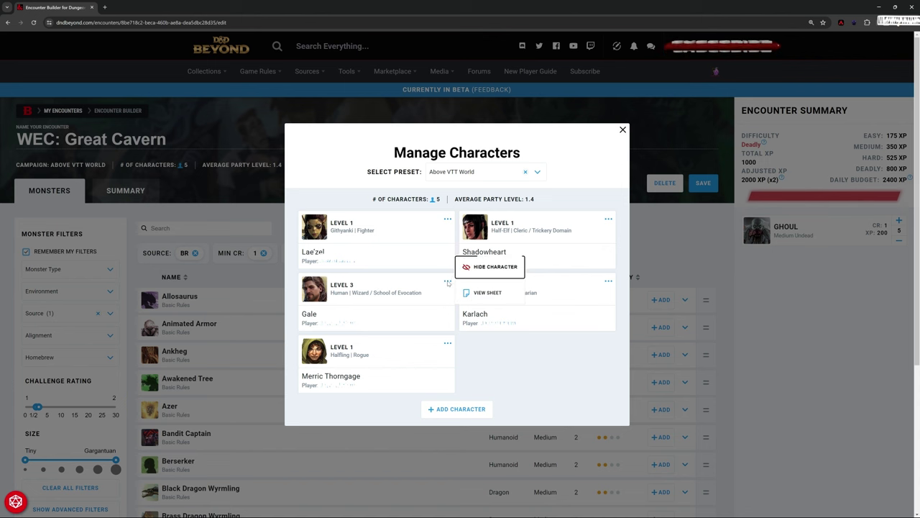
pyautogui.click(492, 267)
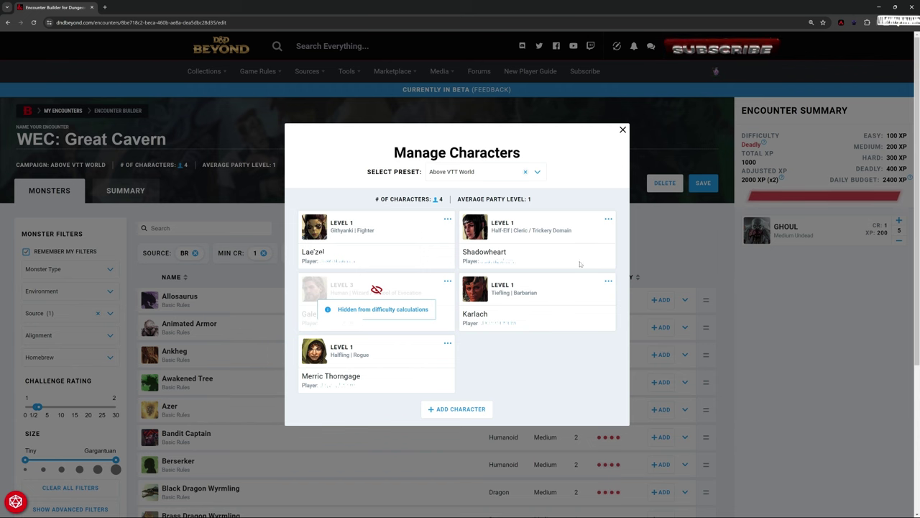
pyautogui.click(622, 130)
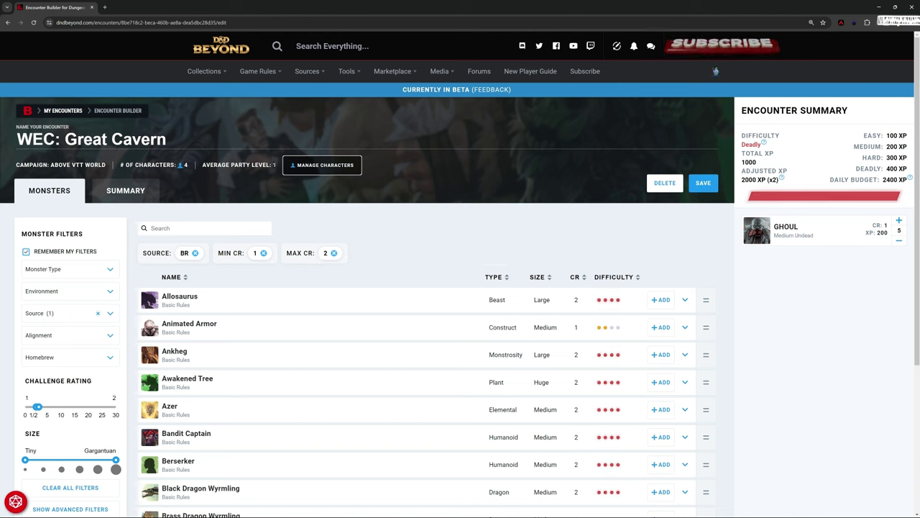
# - Set the ghoul quantity in the Great Cavern encounter to 1
pyautogui.click(899, 241)
pyautogui.click(899, 241)
pyautogui.click(899, 240)
pyautogui.click(899, 240)
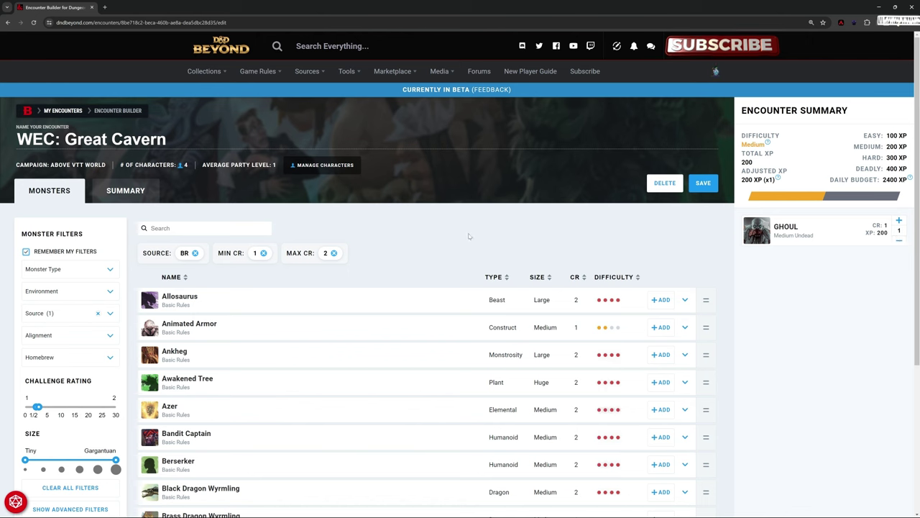
# - Unhide the level 3 wizard so the character counts toward the encounter's difficulty
pyautogui.click(318, 166)
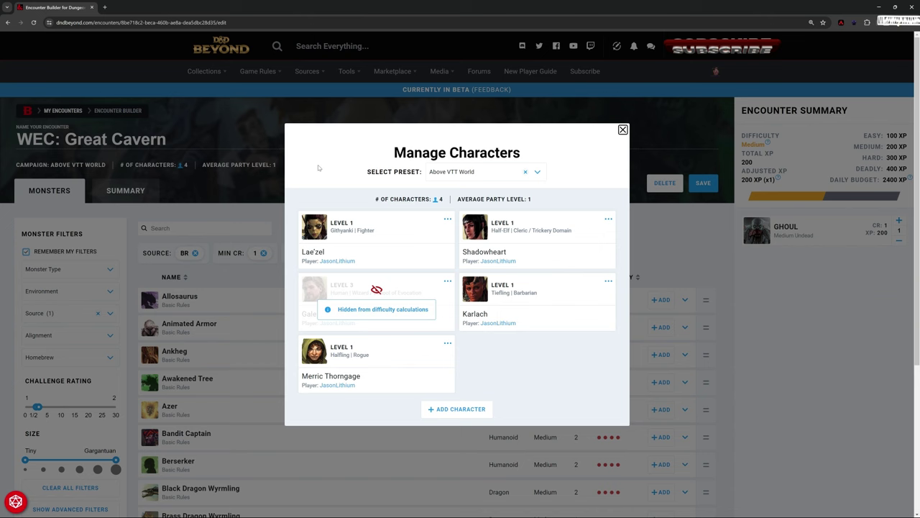
pyautogui.click(448, 280)
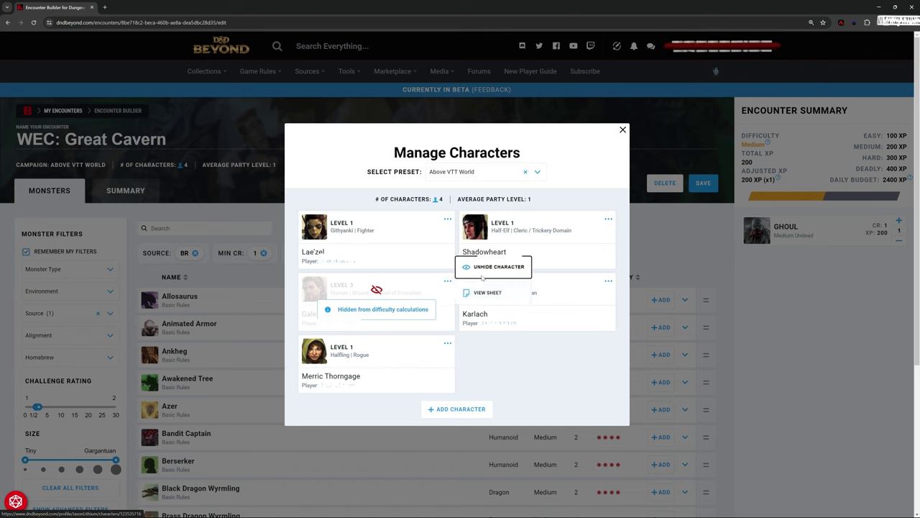
pyautogui.click(482, 266)
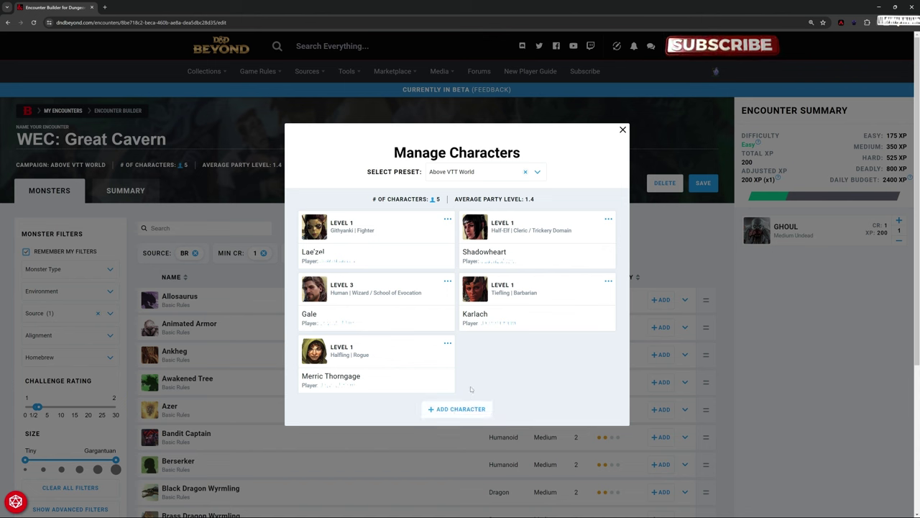
# - Add an extra character to the Great Cavern party and set its level to 2
pyautogui.click(460, 408)
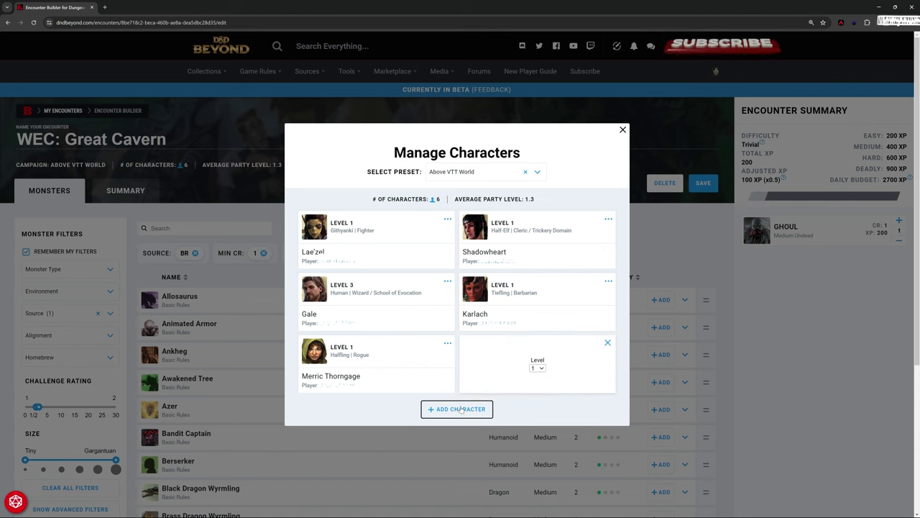
pyautogui.click(537, 368)
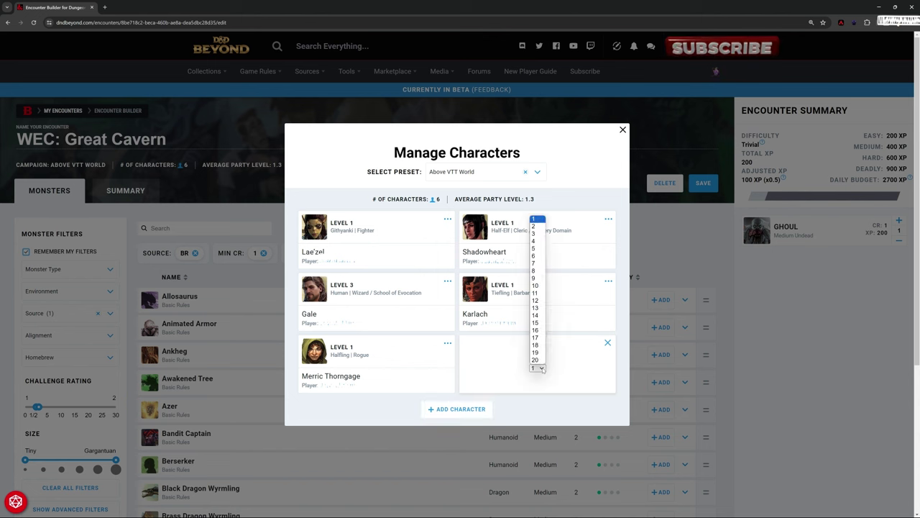
pyautogui.click(537, 228)
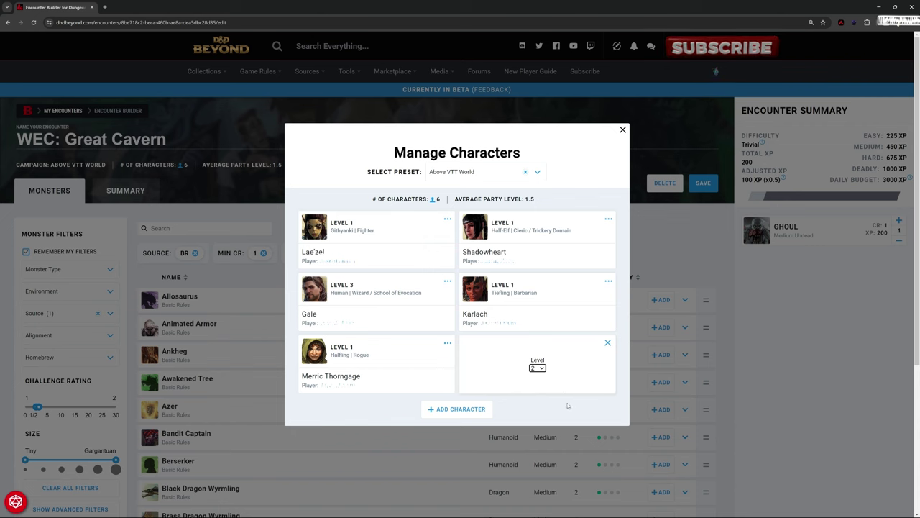
pyautogui.click(623, 129)
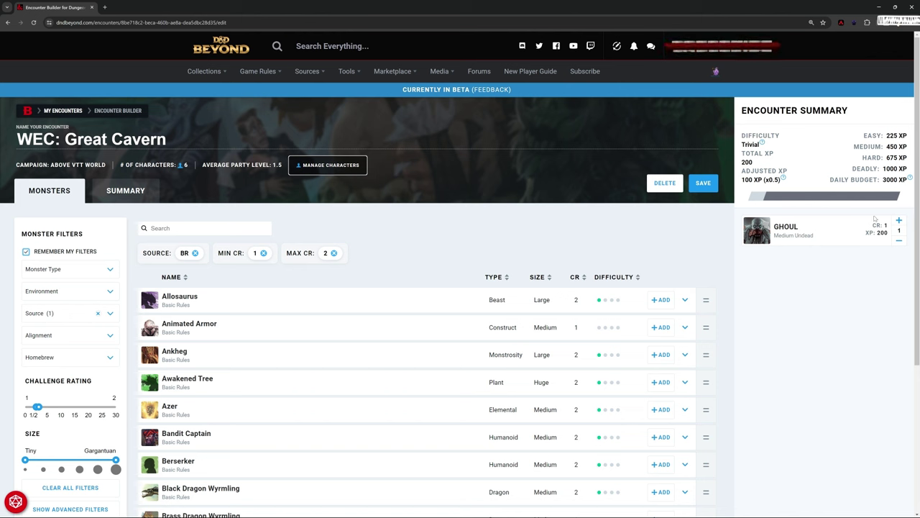
# - Raise the ghoul quantity to 3, review the party's characters, and increase the ghouls to 5
pyautogui.click(898, 220)
pyautogui.click(899, 221)
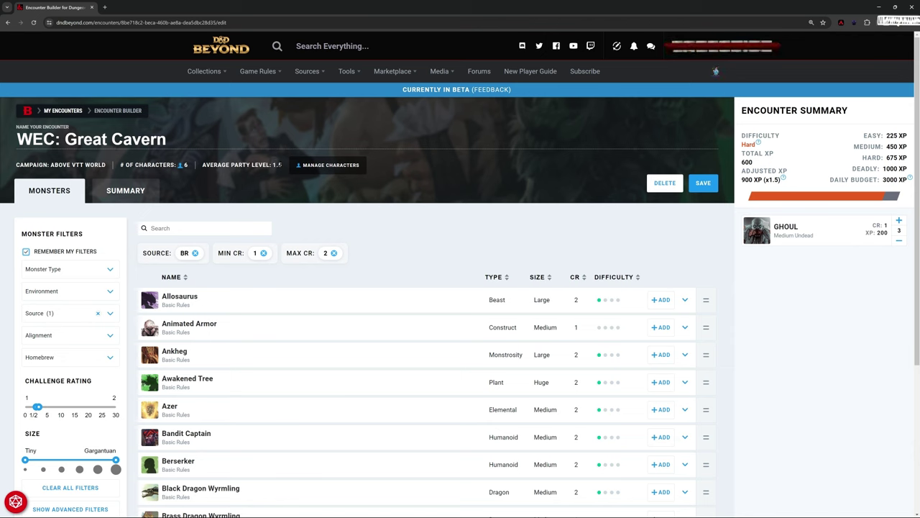
pyautogui.click(335, 164)
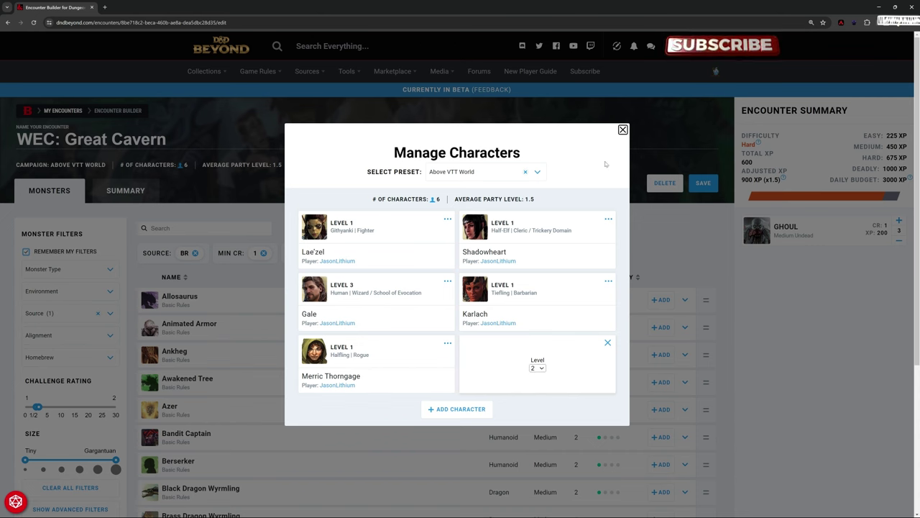
pyautogui.click(623, 130)
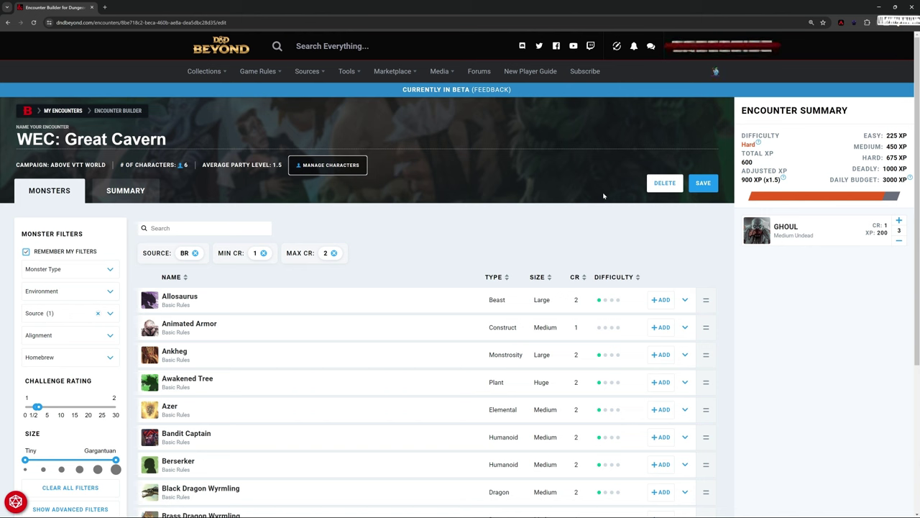
pyautogui.click(899, 220)
pyautogui.click(899, 220)
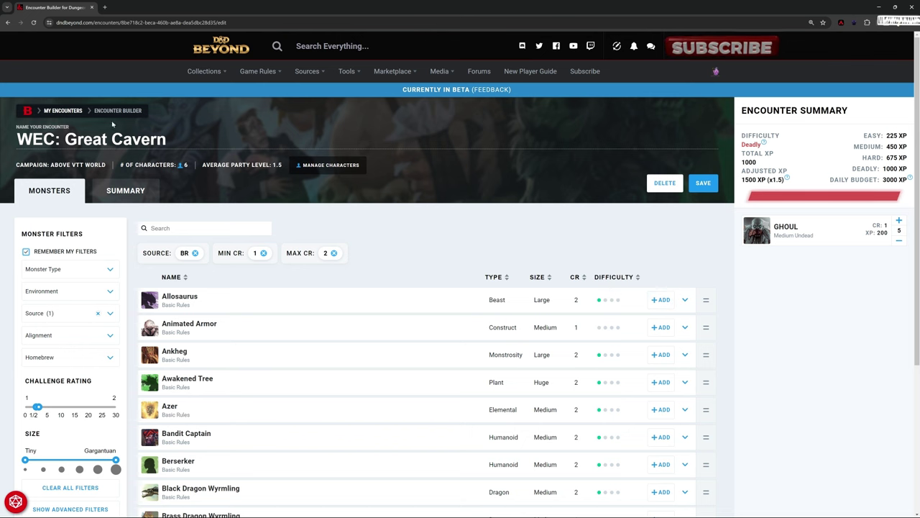
# - Create a new encounter named "Example Encounter" and review the characters included in its party
pyautogui.click(63, 110)
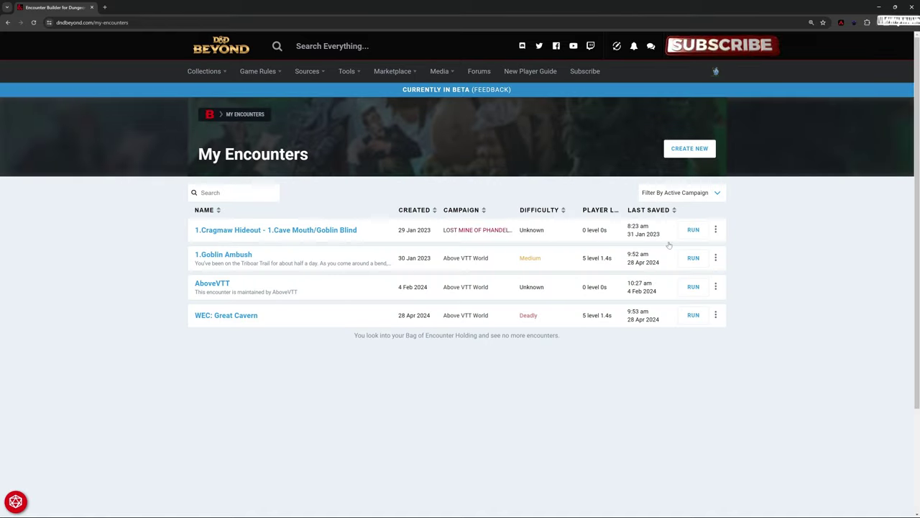
pyautogui.click(689, 148)
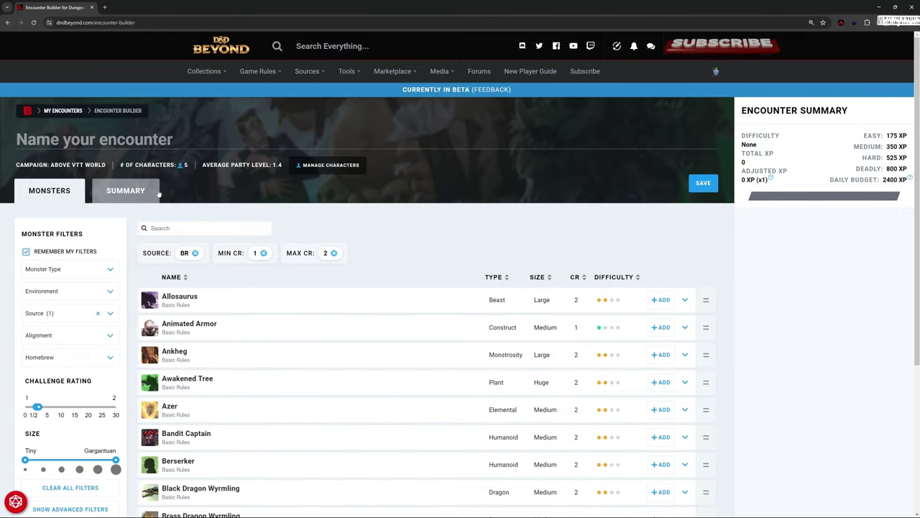
pyautogui.click(162, 144)
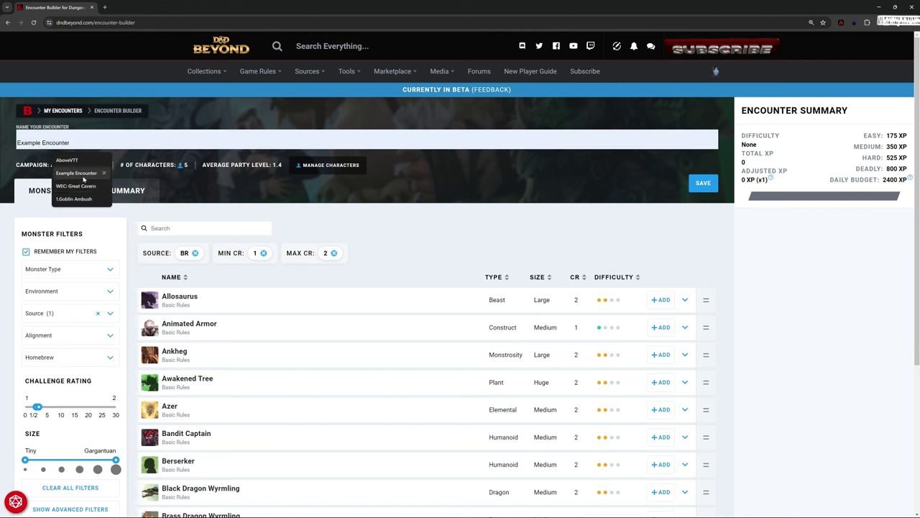
pyautogui.click(76, 174)
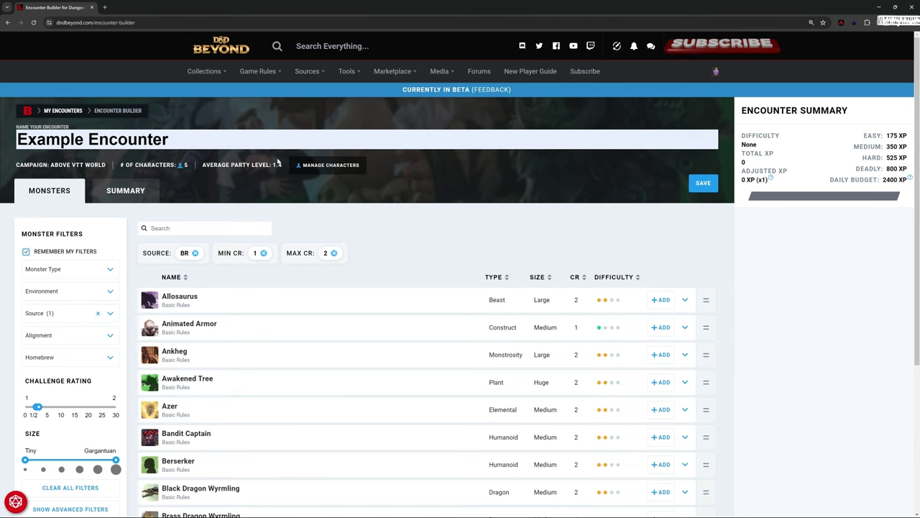
pyautogui.click(322, 167)
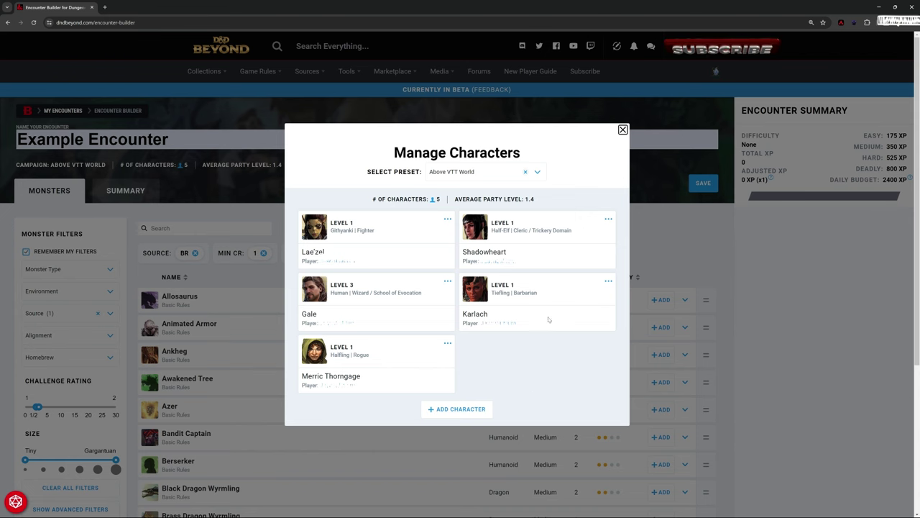
pyautogui.click(622, 130)
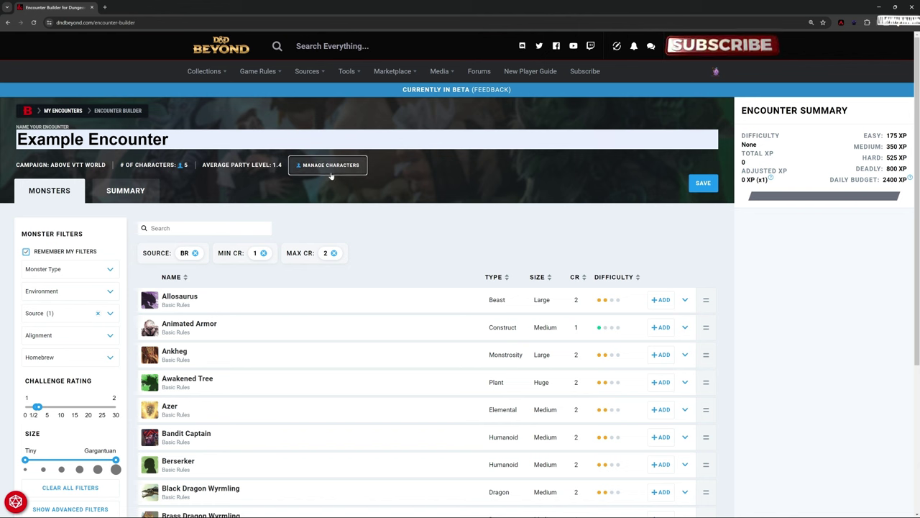
# - Remove the source, minimum CR and maximum CR filters and look over the unfiltered monster list
pyautogui.click(263, 253)
pyautogui.click(194, 253)
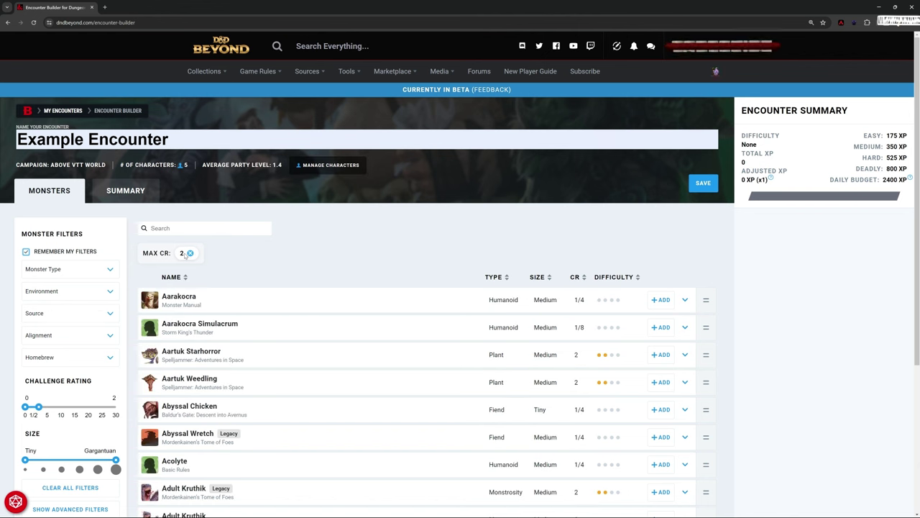
pyautogui.click(189, 253)
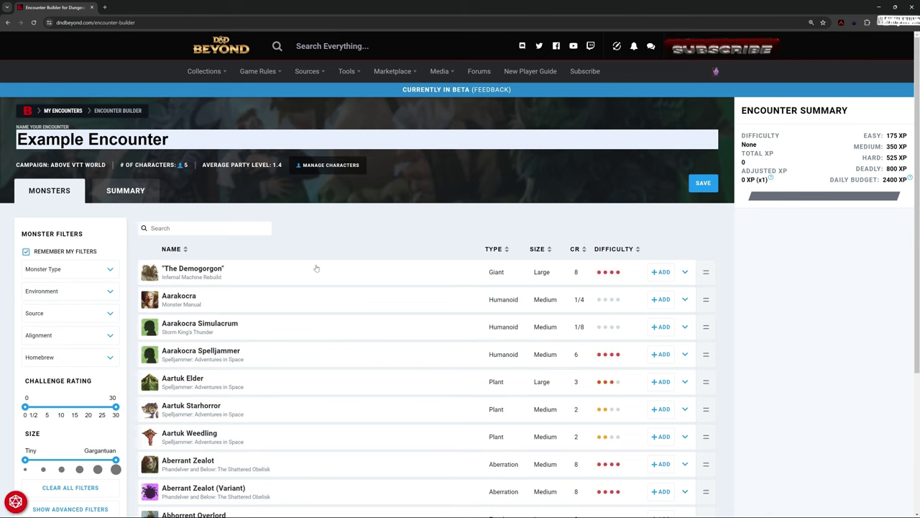
pyautogui.scroll(-3, 363, 269)
pyautogui.scroll(1, 380, 323)
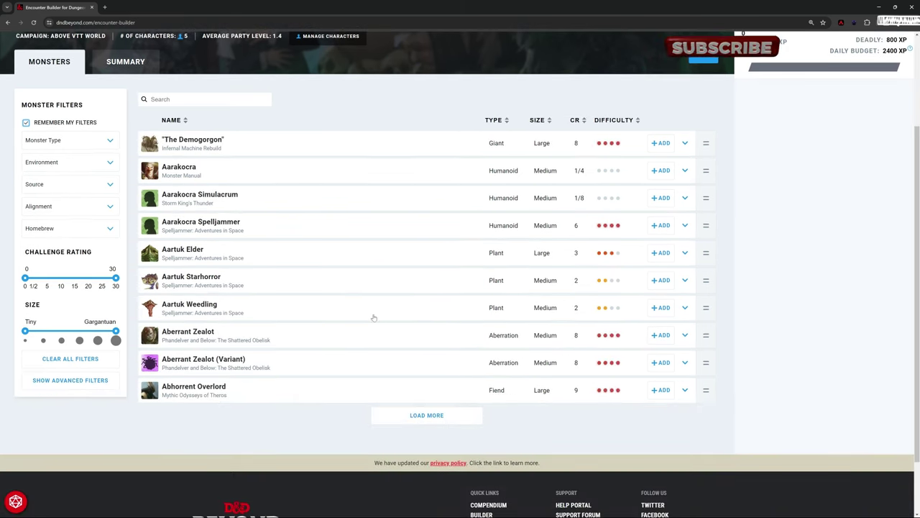
pyautogui.scroll(1, 325, 293)
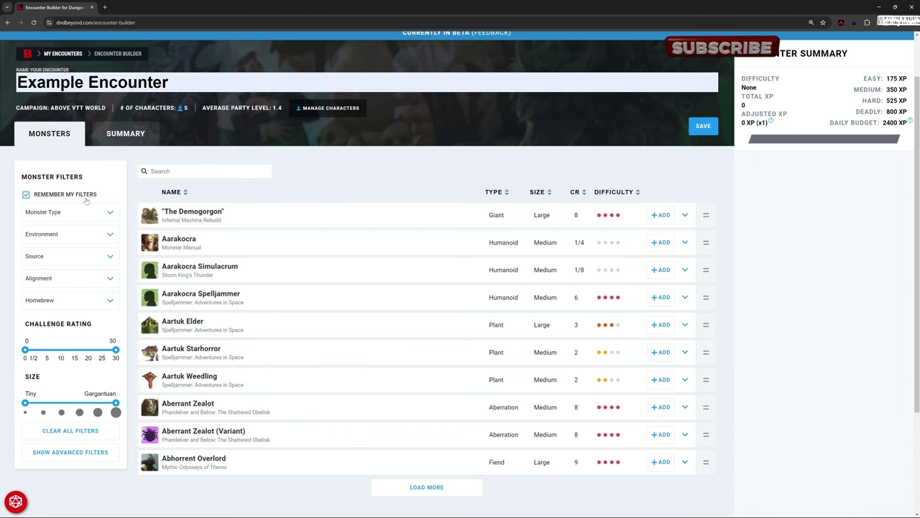
# - Filter the monster list to the Desert environment
pyautogui.click(110, 236)
pyautogui.click(48, 283)
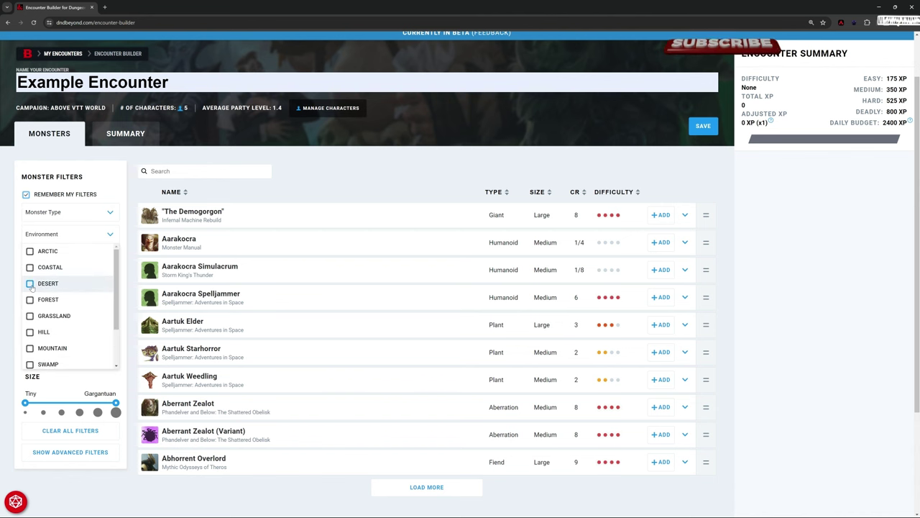
pyautogui.click(111, 485)
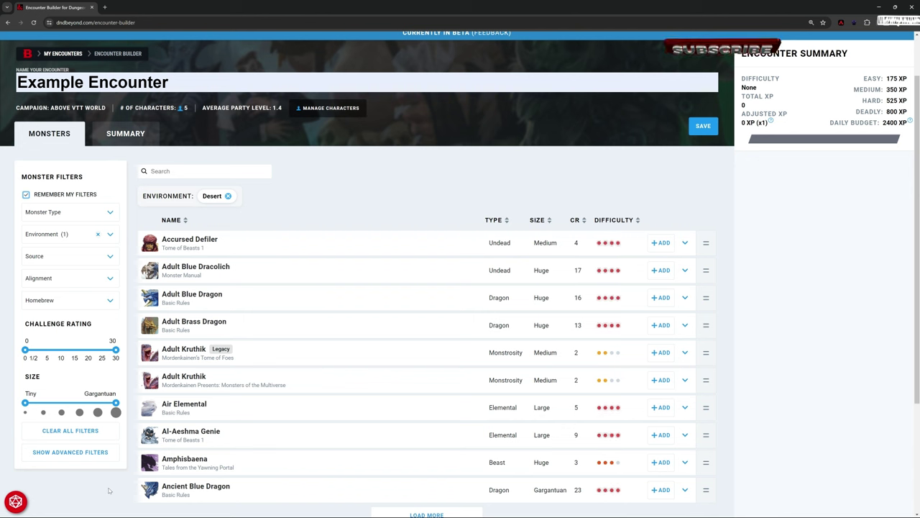
# - Look through the sourcebooks available for filtering monsters without choosing one
pyautogui.click(110, 257)
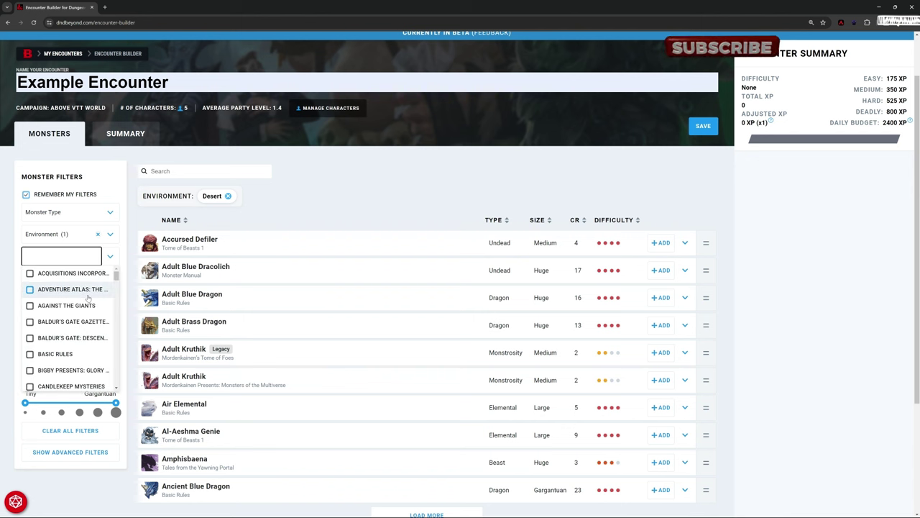
pyautogui.scroll(-4, 84, 341)
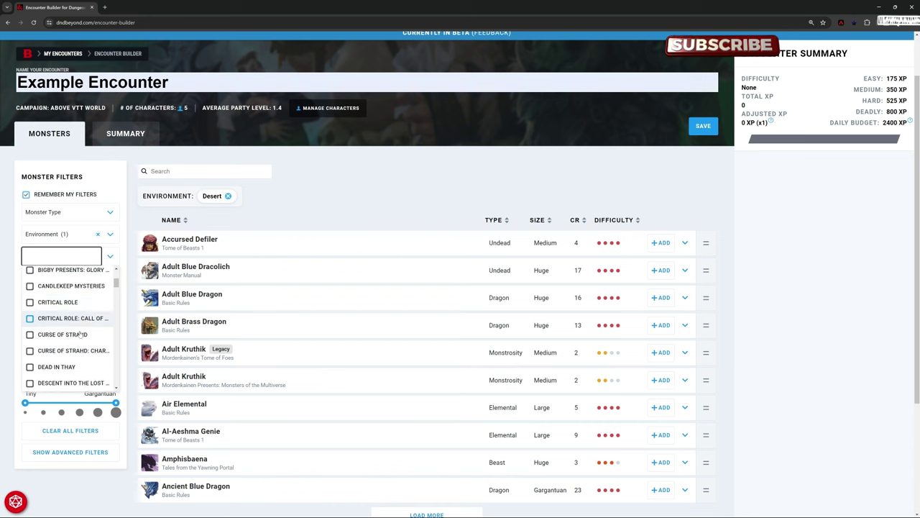
pyautogui.scroll(4, 83, 353)
pyautogui.scroll(-4, 82, 330)
pyautogui.scroll(4, 83, 320)
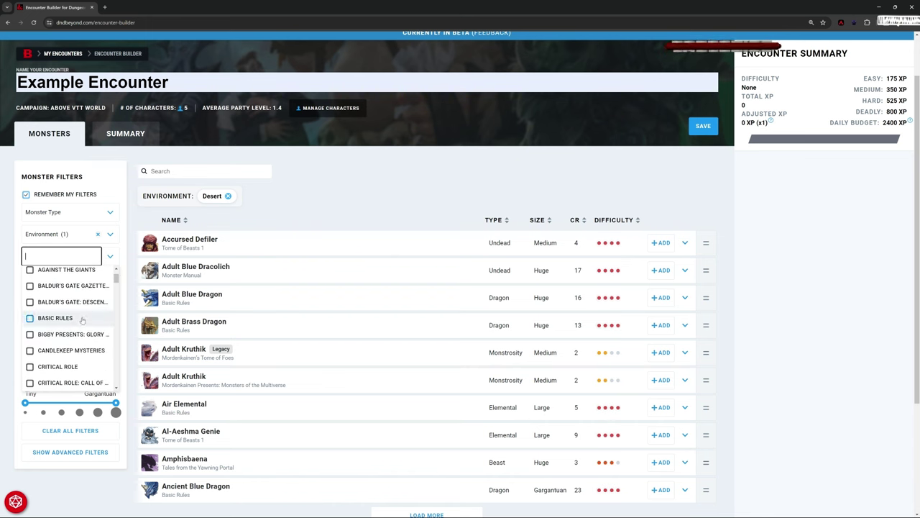
pyautogui.click(288, 207)
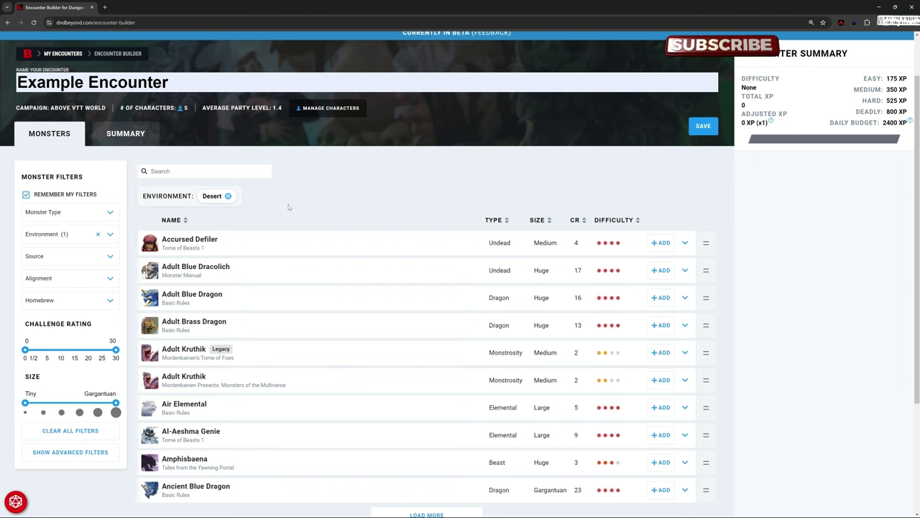
# - Examine the alignment and homebrew filter options for the monster list
pyautogui.click(102, 277)
pyautogui.click(105, 278)
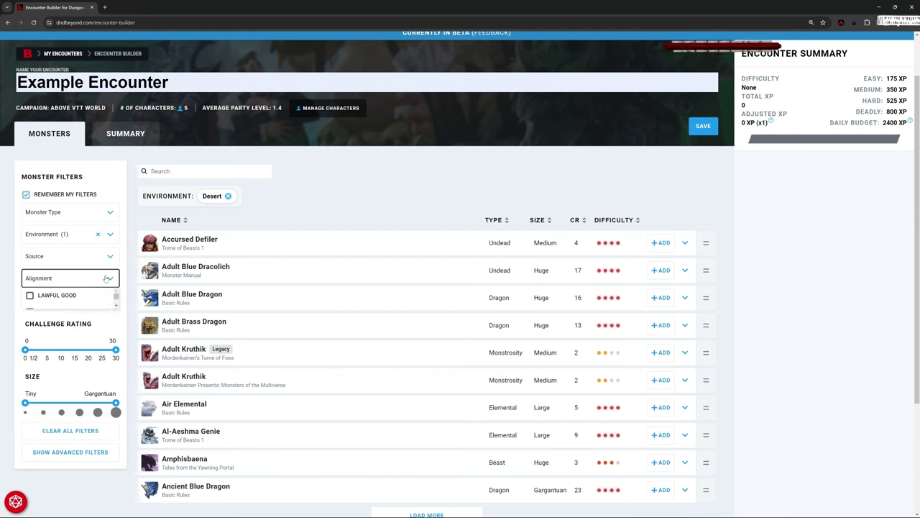
pyautogui.click(111, 303)
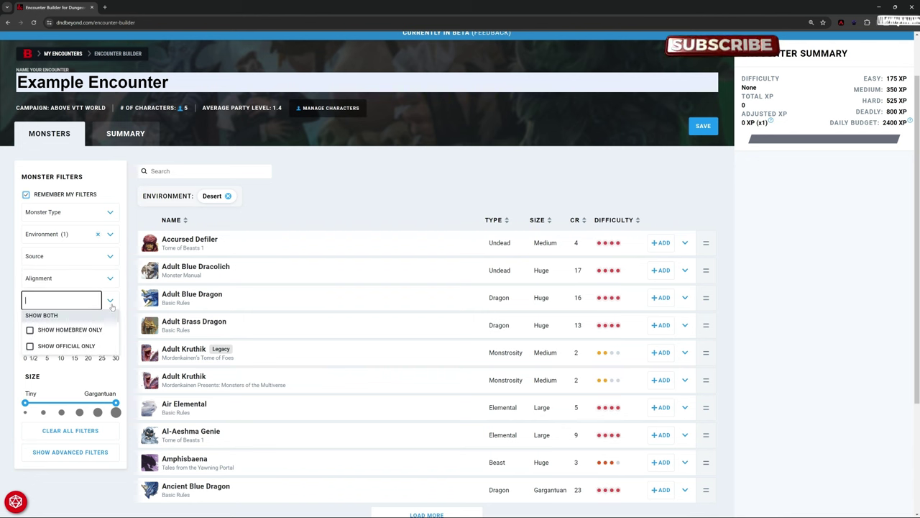
pyautogui.click(69, 330)
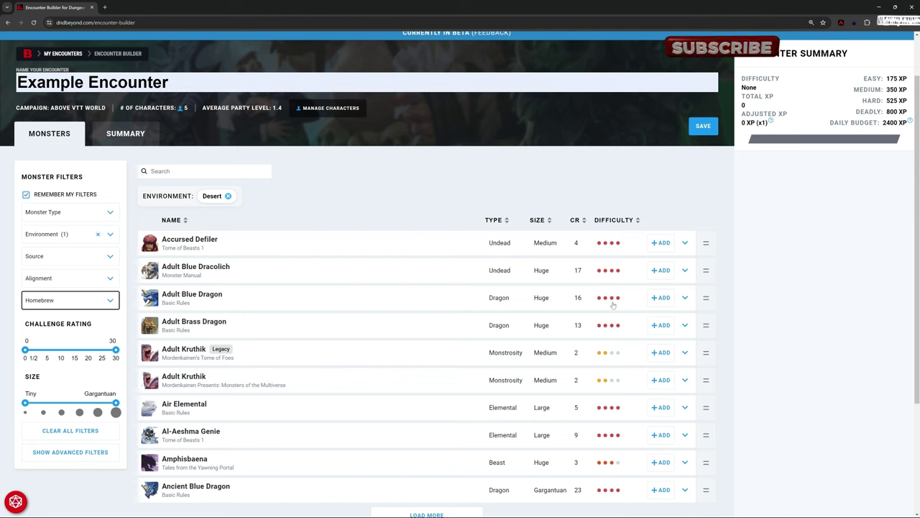
pyautogui.moveTo(612, 303)
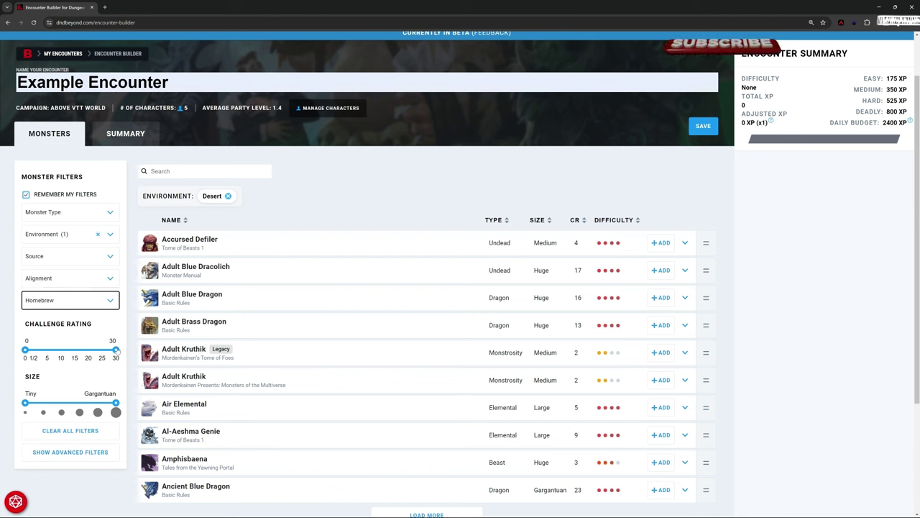
# - Limit the monsters' challenge rating to between 1/2 and 5 and look over the filtered list
pyautogui.moveTo(116, 350); pyautogui.dragTo(33, 349)
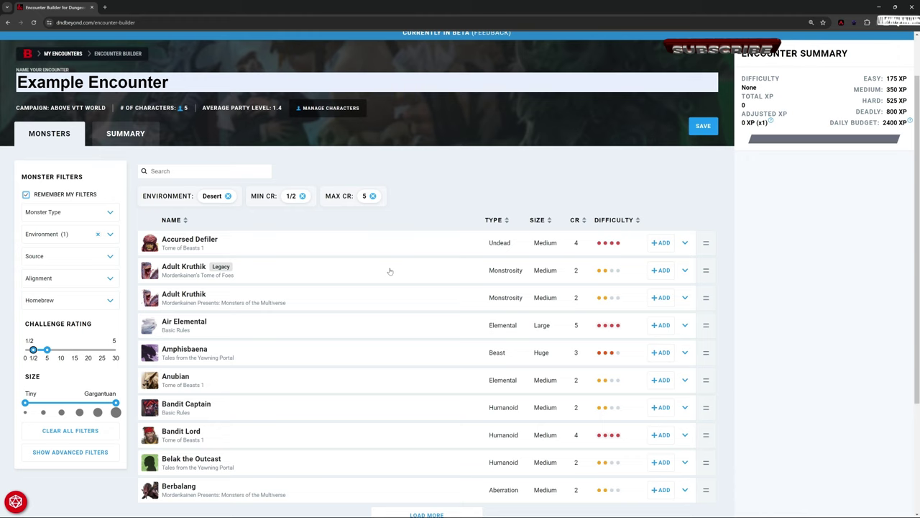
pyautogui.scroll(-2, 407, 268)
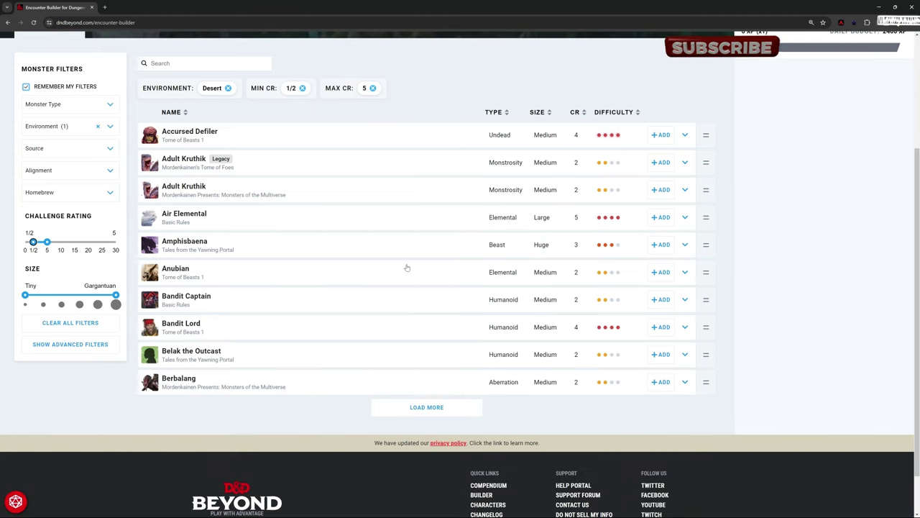
pyautogui.scroll(1, 406, 268)
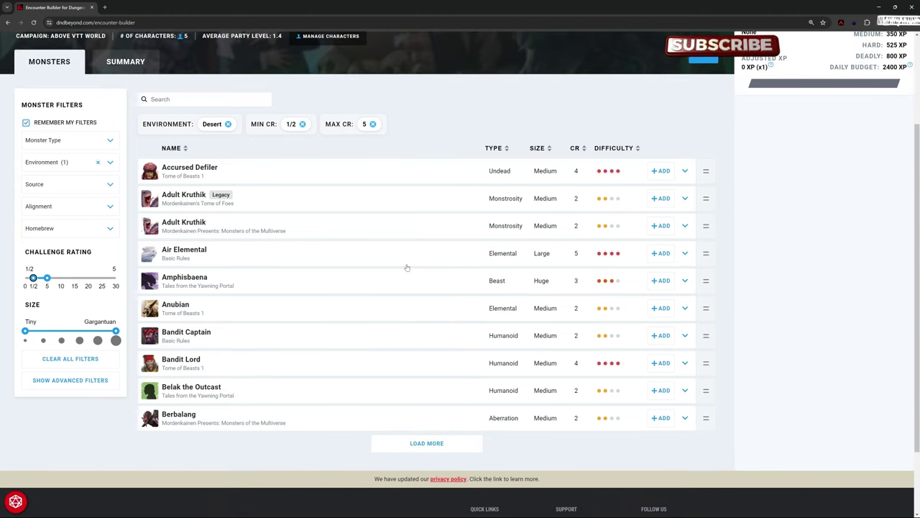
pyautogui.scroll(1, 407, 267)
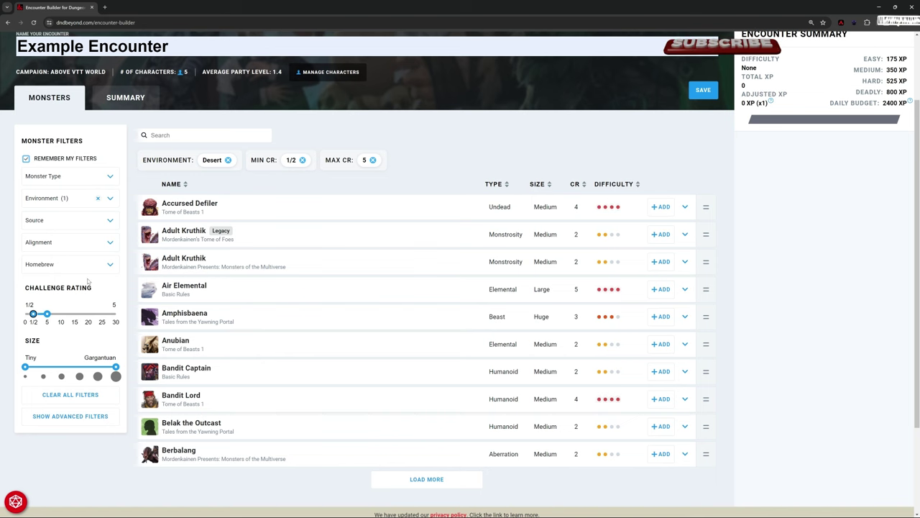
# - Restrict the monster list to the Monster Manual source
pyautogui.click(111, 222)
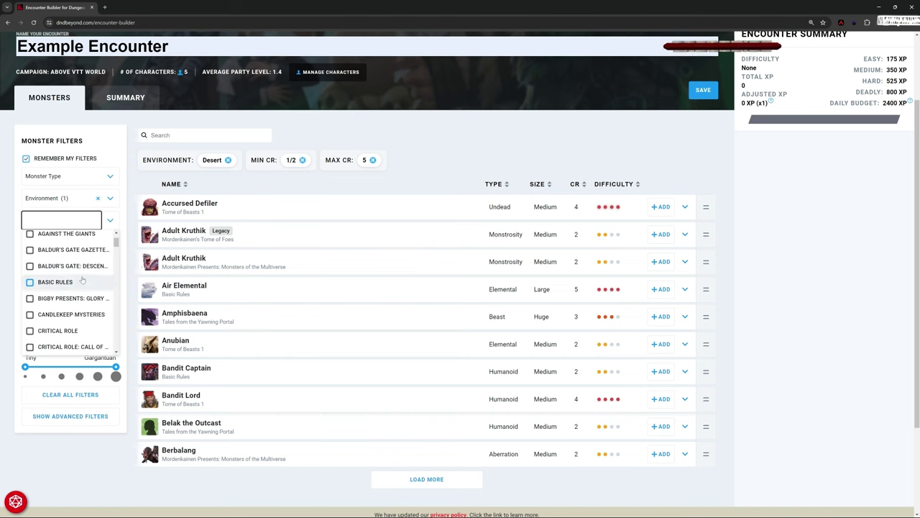
pyautogui.scroll(4, 84, 289)
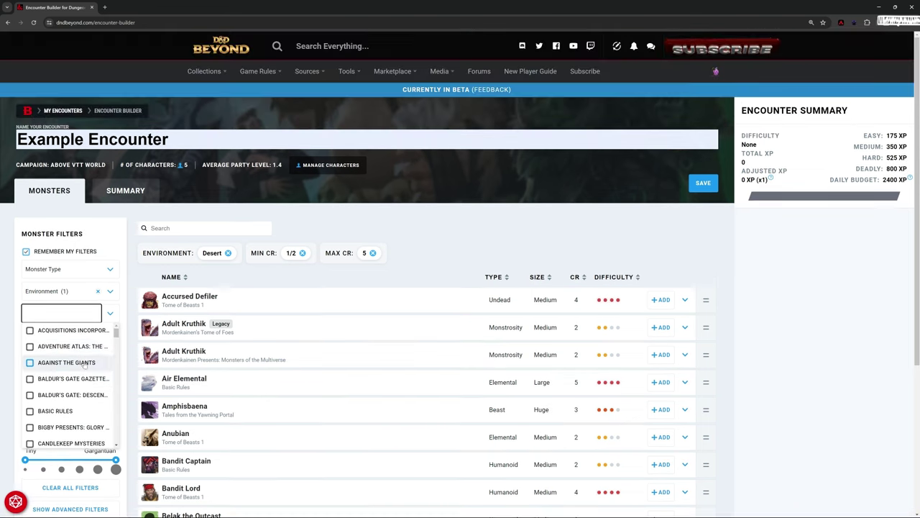
pyautogui.scroll(-1, 273, 374)
pyautogui.scroll(-4, 83, 313)
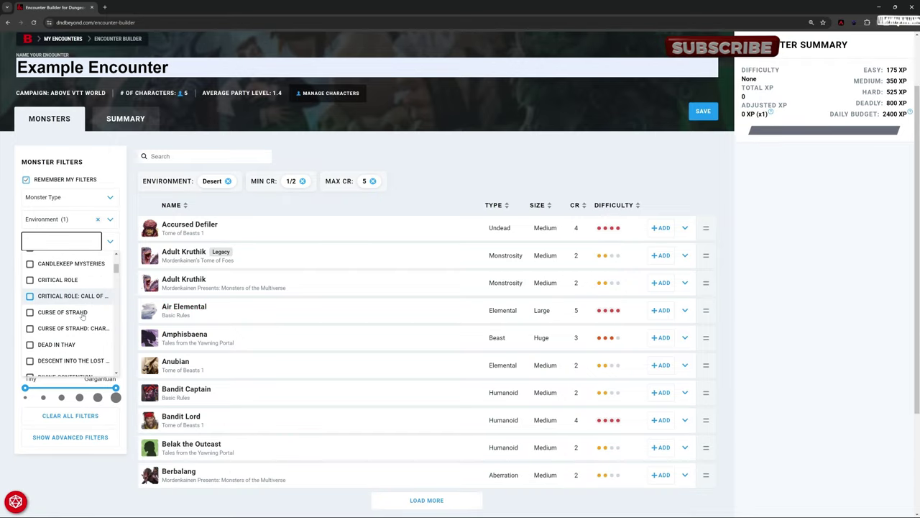
pyautogui.scroll(-5, 83, 315)
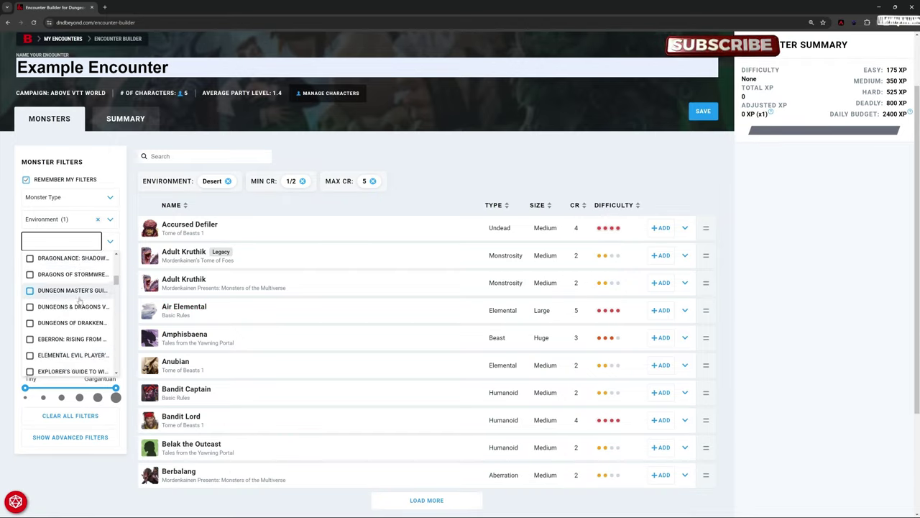
pyautogui.scroll(-6, 78, 317)
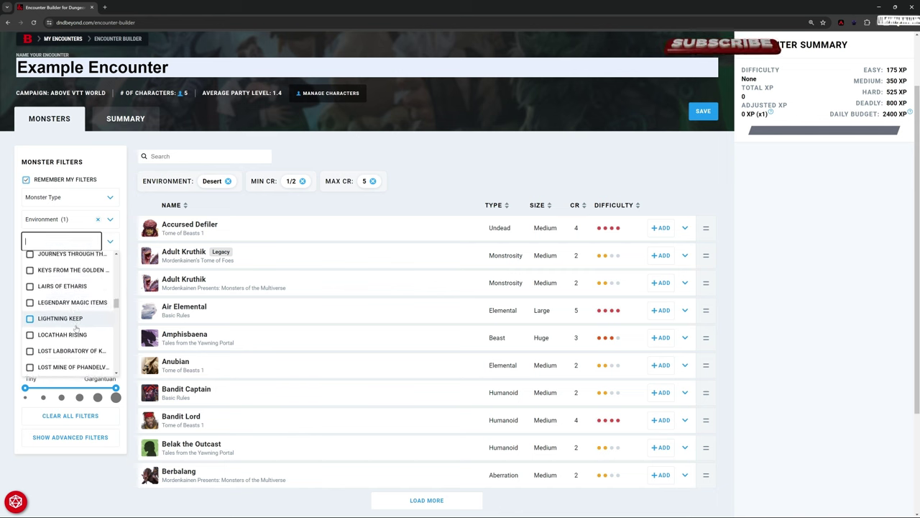
pyautogui.scroll(-5, 73, 310)
pyautogui.scroll(2, 65, 302)
pyautogui.click(29, 283)
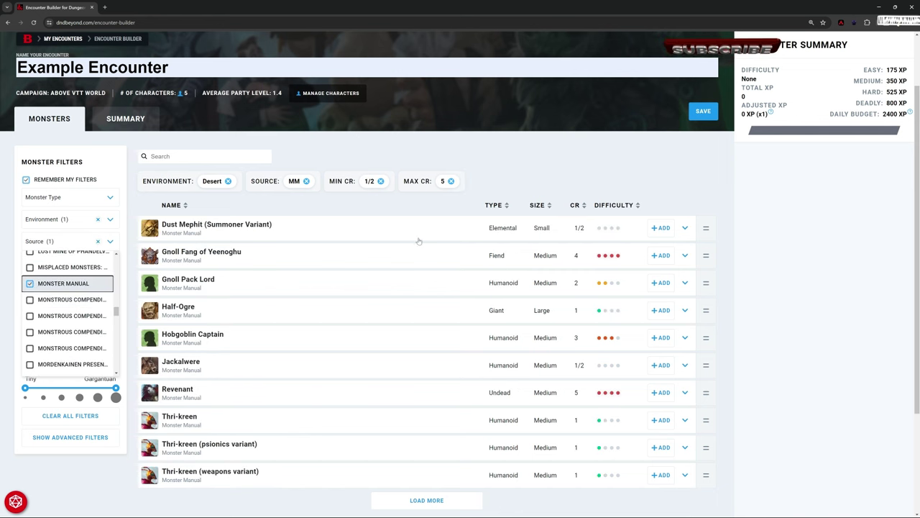
pyautogui.click(597, 161)
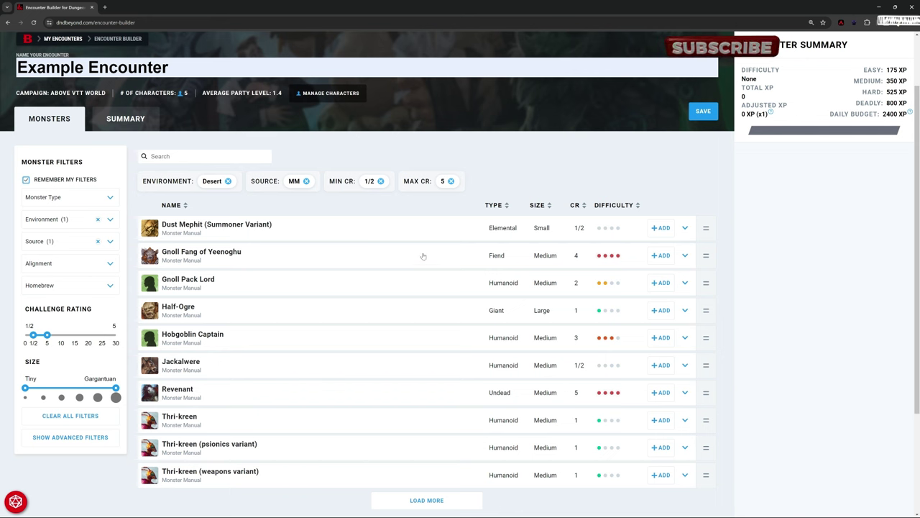
# - Load the remaining filtered monsters and look over the full list of Monster Manual desert creatures
pyautogui.click(442, 500)
pyautogui.scroll(-1, 442, 289)
pyautogui.scroll(-2, 446, 296)
pyautogui.scroll(2, 452, 343)
pyautogui.scroll(1, 452, 343)
pyautogui.scroll(-1, 446, 288)
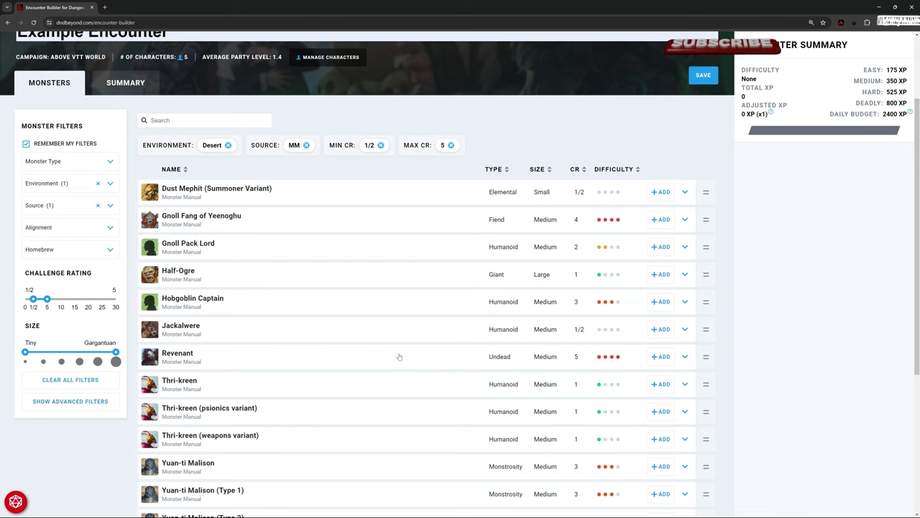
pyautogui.scroll(1, 412, 360)
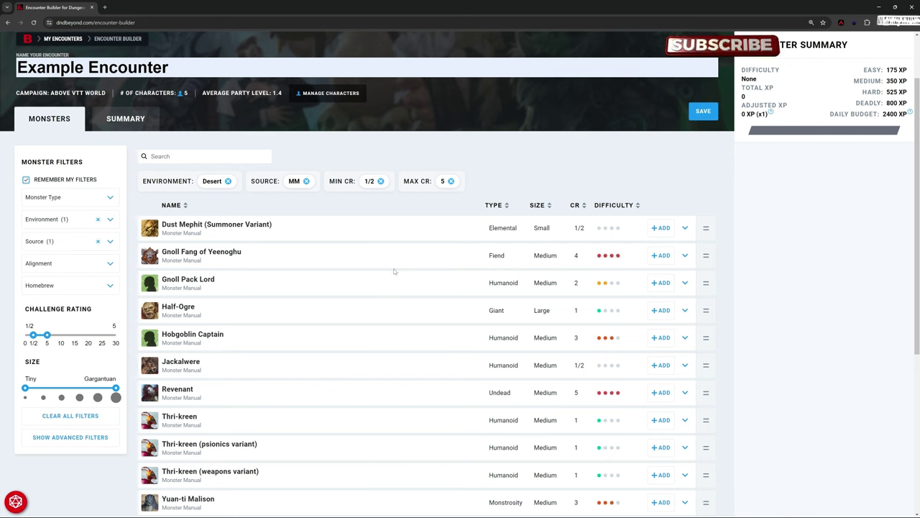
pyautogui.scroll(-5, 398, 253)
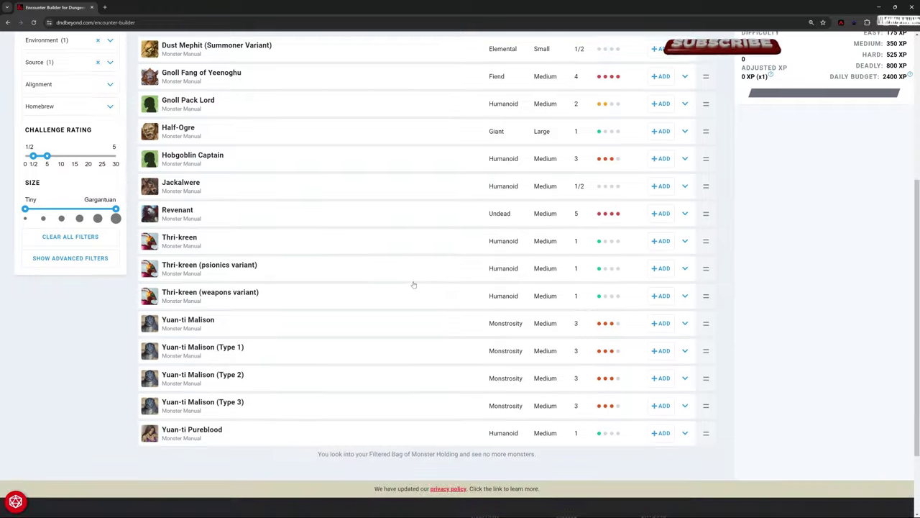
pyautogui.scroll(4, 415, 314)
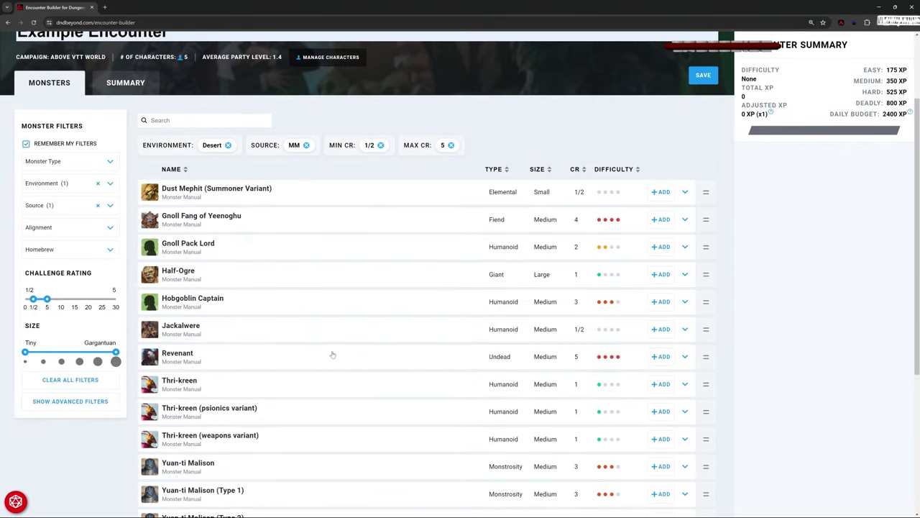
# - Add the standard Thri-kreen to the encounter and raise its quantity to 2
pyautogui.click(661, 384)
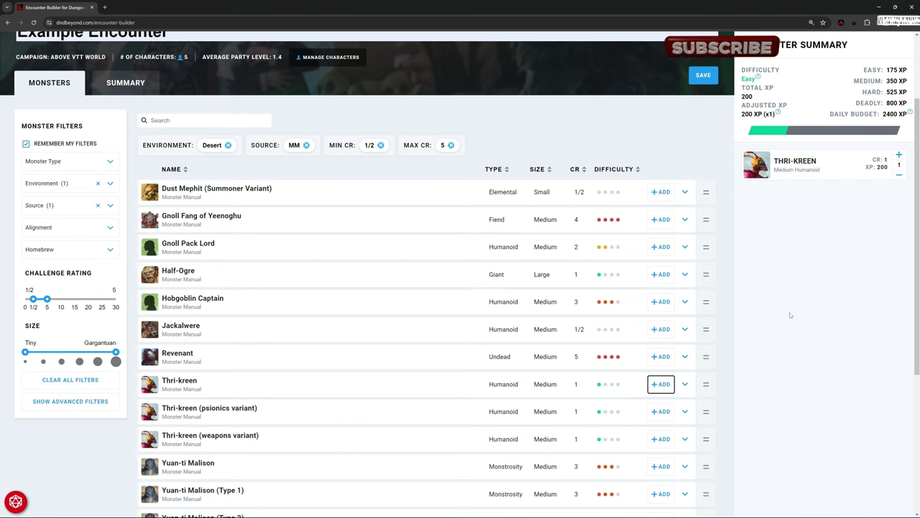
pyautogui.scroll(2, 791, 237)
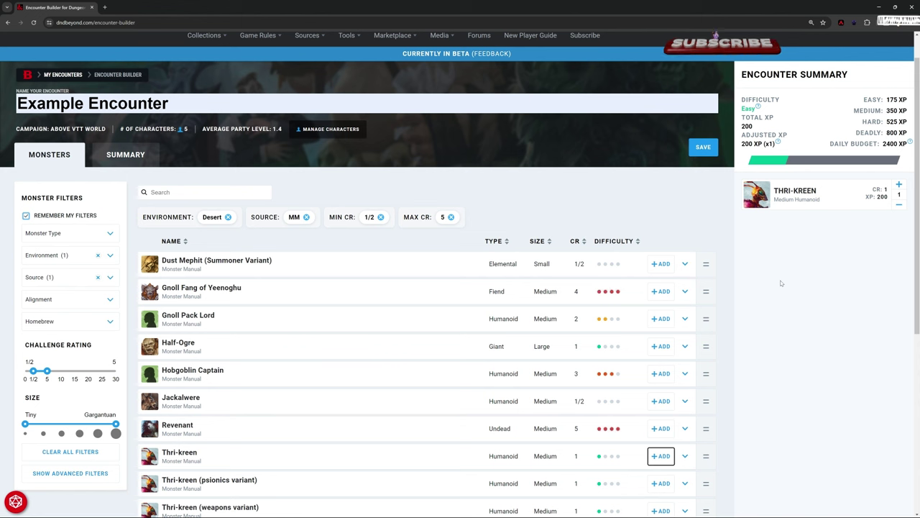
pyautogui.click(899, 184)
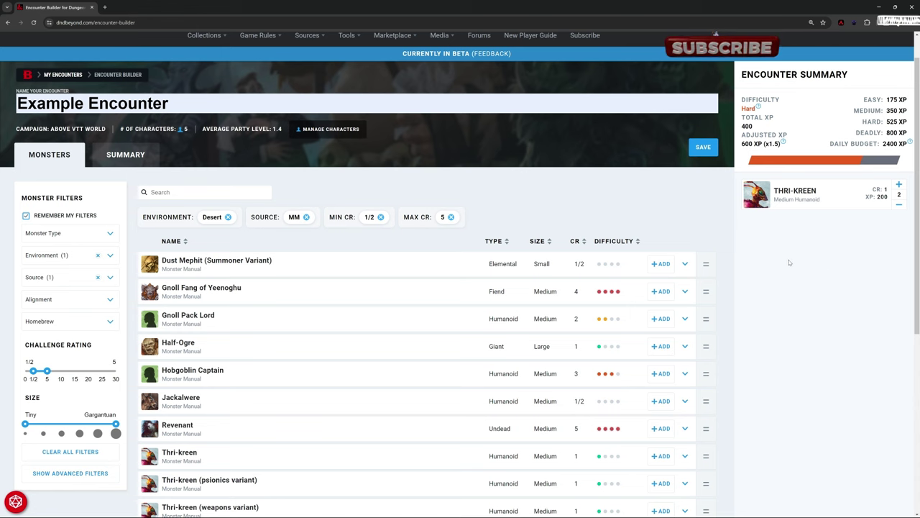
# - Add an extra level 10 character to the party for this encounter
pyautogui.scroll(-1, 378, 370)
pyautogui.scroll(1, 378, 370)
pyautogui.click(320, 130)
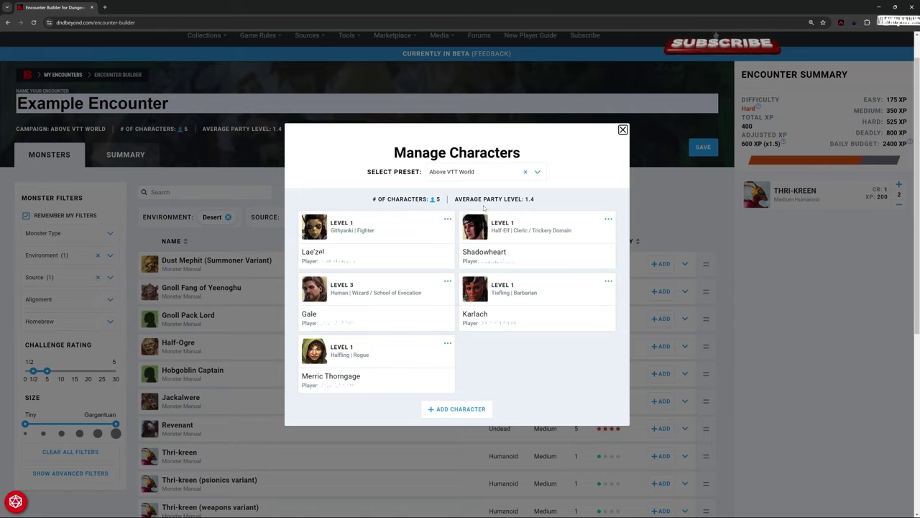
pyautogui.click(454, 411)
pyautogui.click(538, 367)
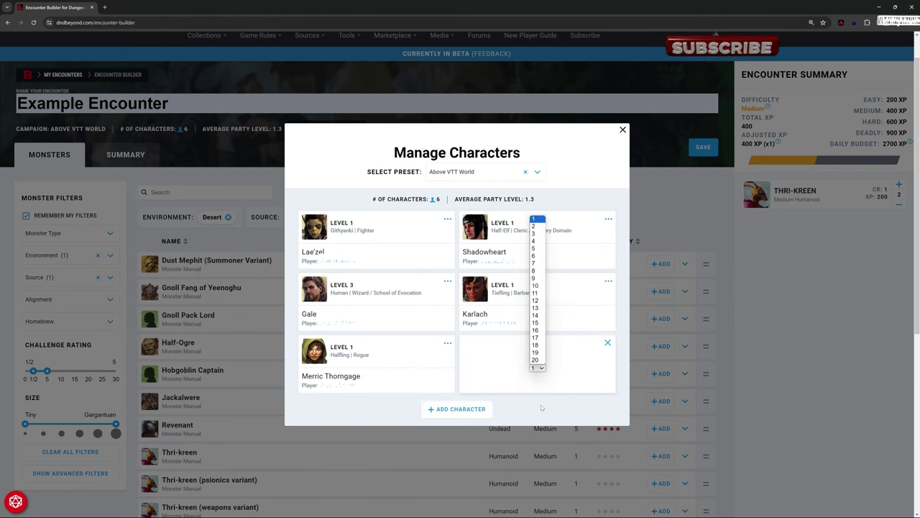
pyautogui.click(537, 289)
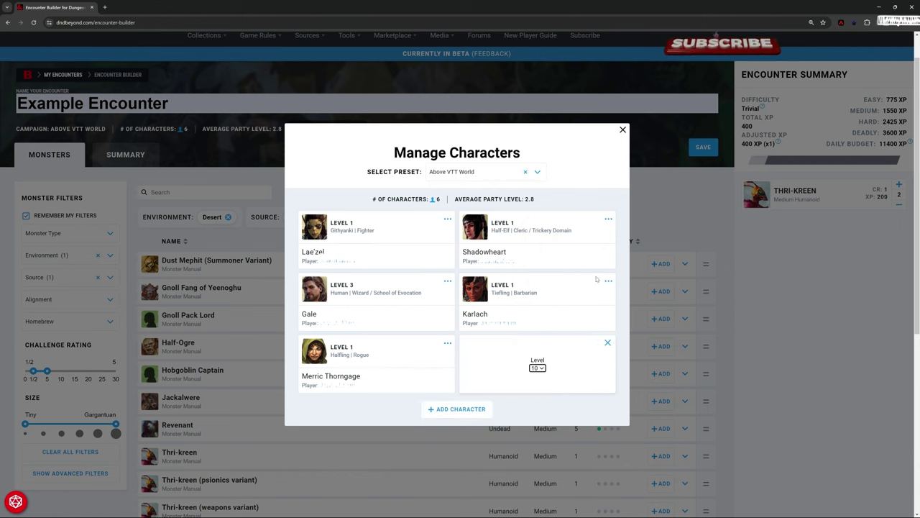
pyautogui.click(623, 130)
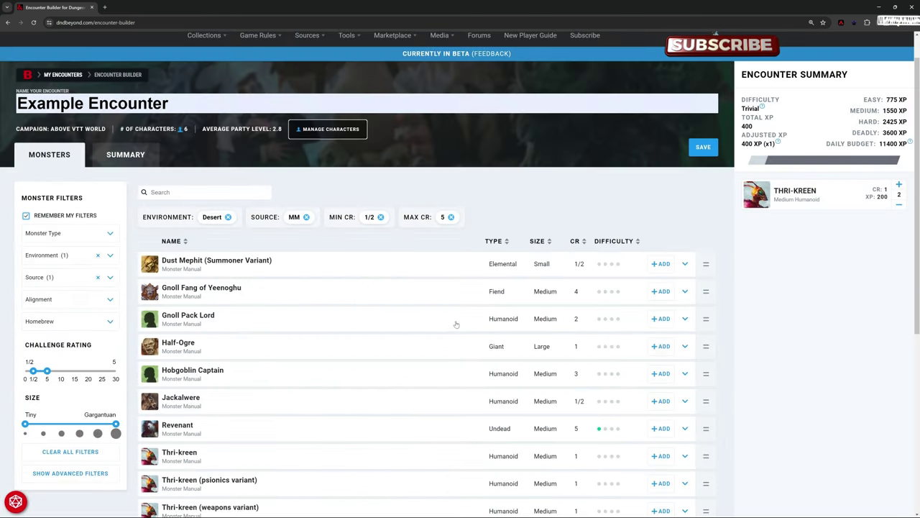
# - Add the Half-Ogre to the encounter with a quantity of 2
pyautogui.scroll(-1, 457, 325)
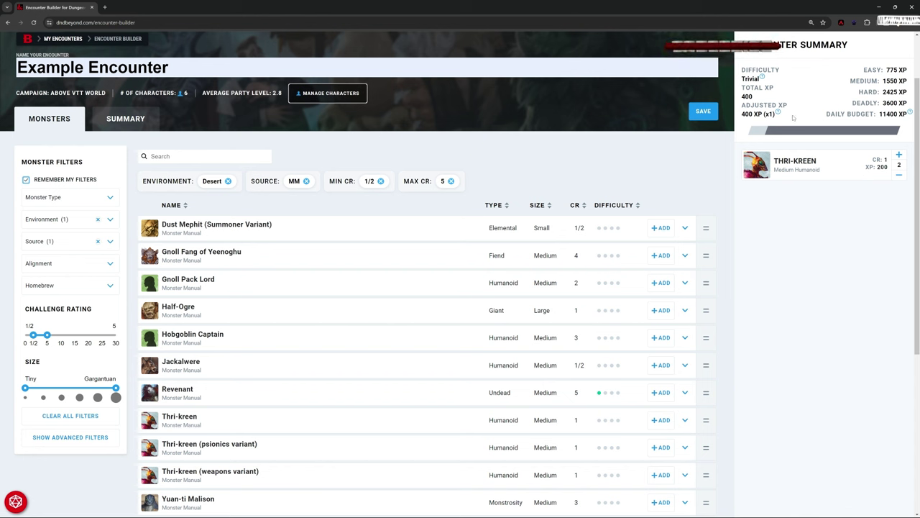
pyautogui.click(661, 310)
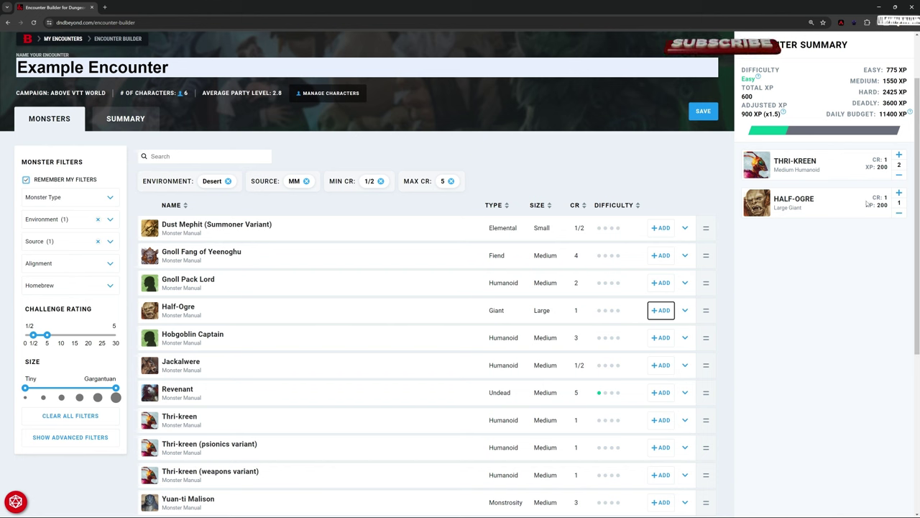
pyautogui.click(898, 193)
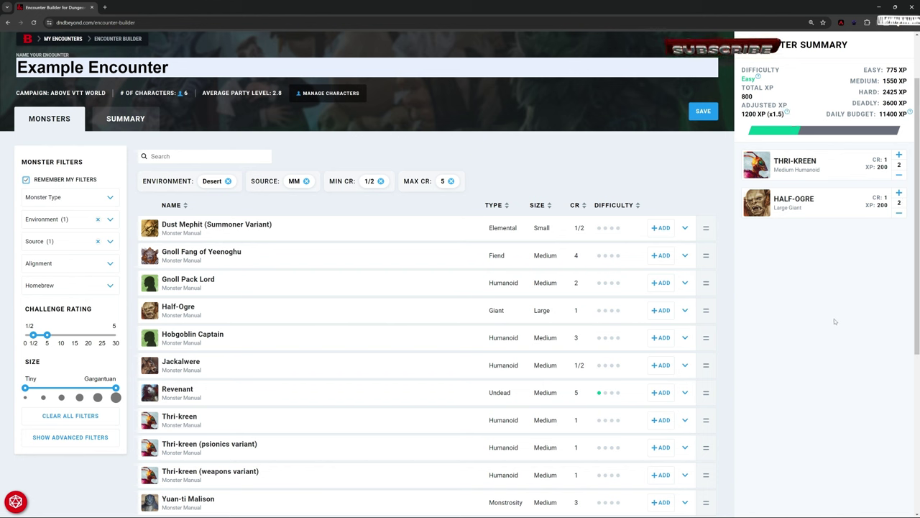
# - Increase the number of Thri-kreen in the encounter to 4
pyautogui.scroll(-1, 494, 274)
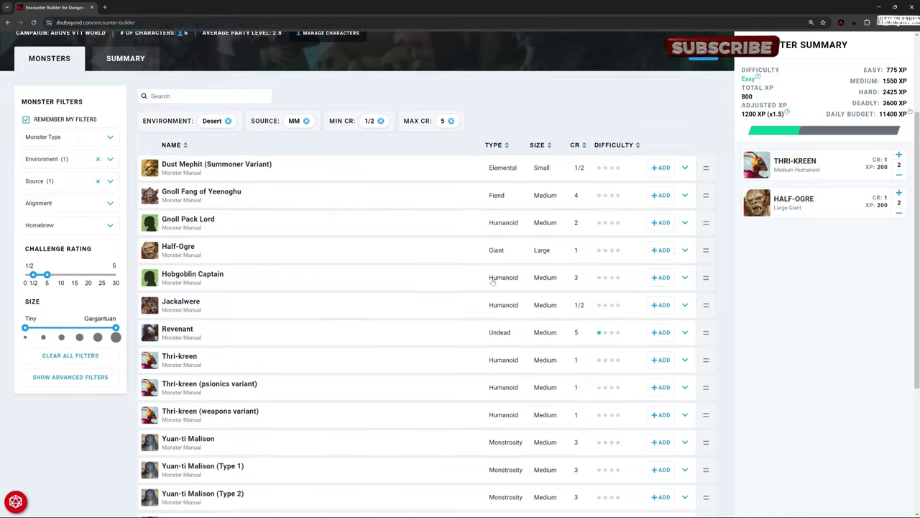
pyautogui.click(899, 154)
pyautogui.click(899, 154)
pyautogui.click(898, 154)
pyautogui.click(899, 175)
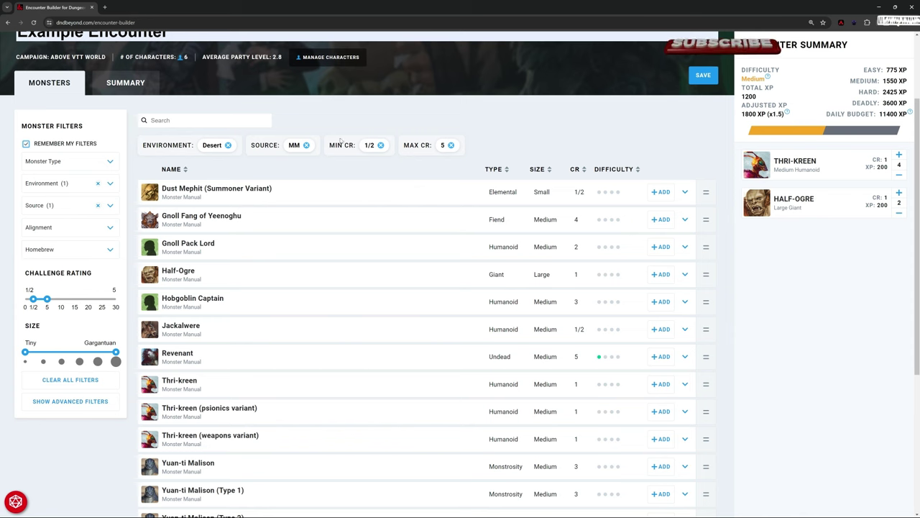
# - Set the extra party character's level to 5
pyautogui.scroll(2, 341, 143)
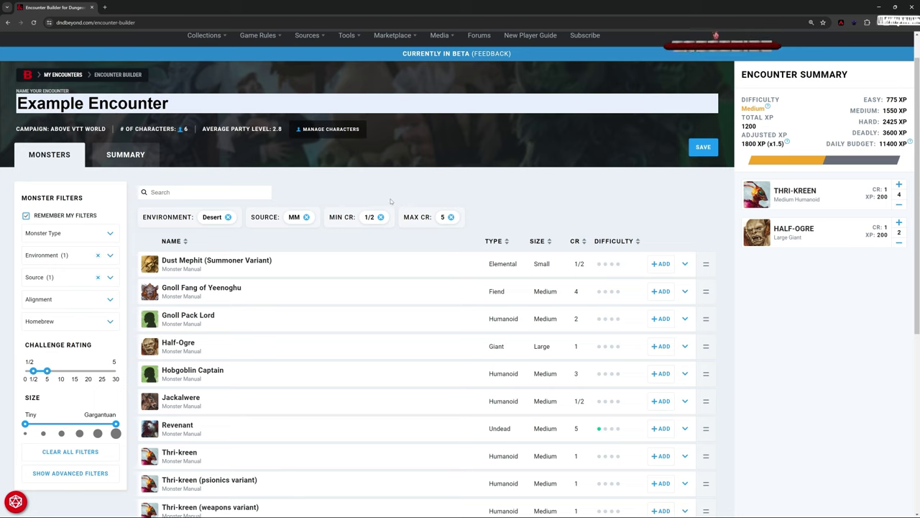
pyautogui.click(319, 129)
pyautogui.click(534, 370)
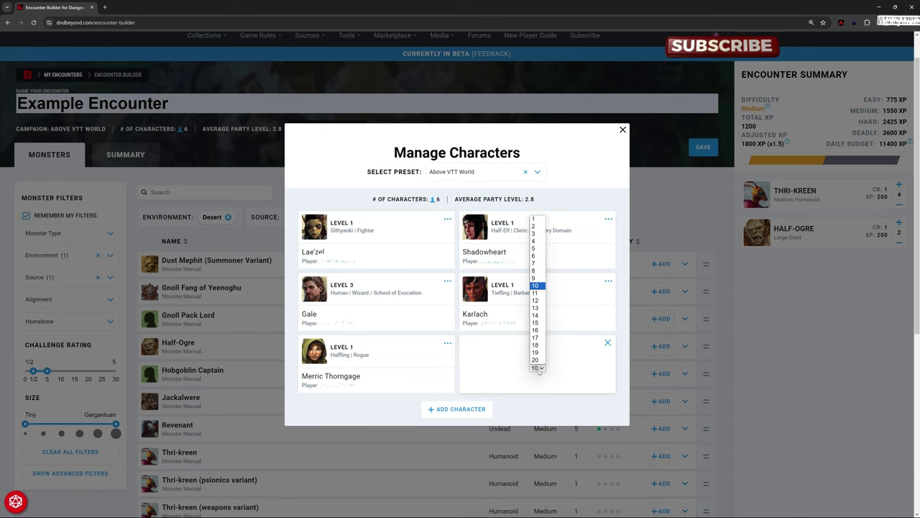
pyautogui.click(538, 249)
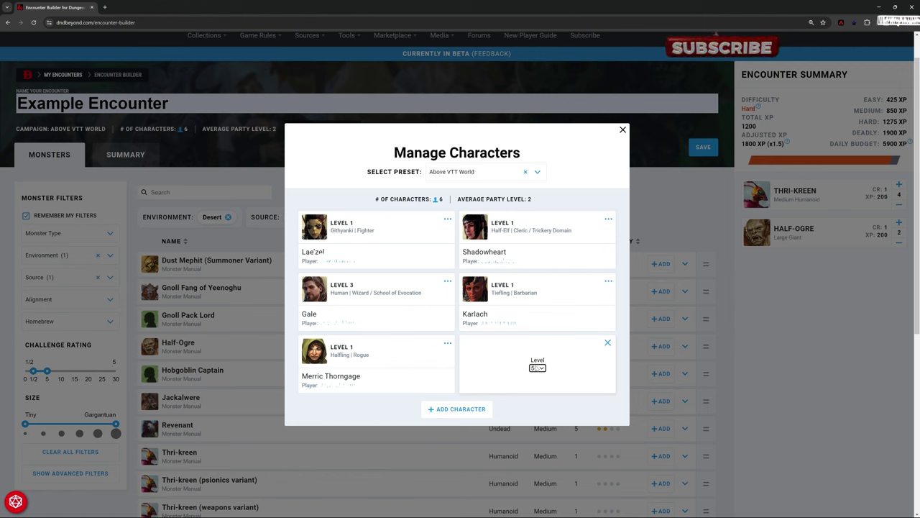
pyautogui.click(622, 130)
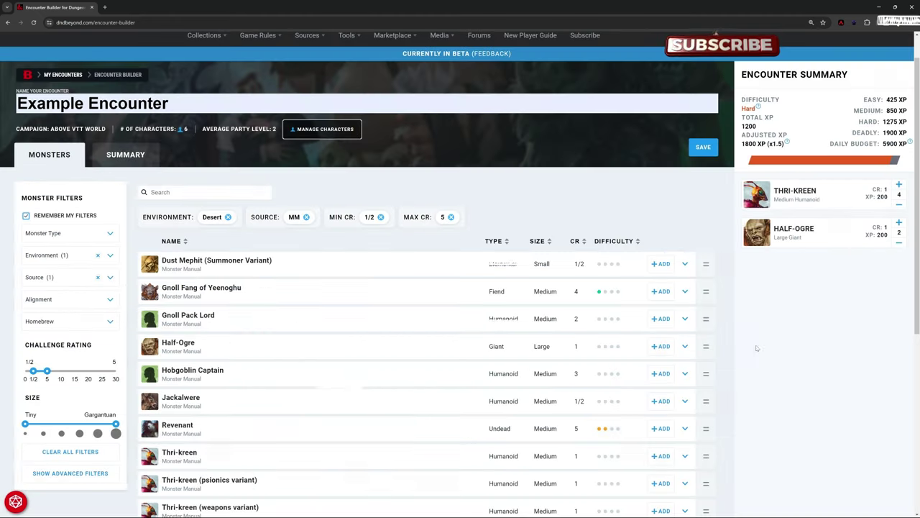
# - Reduce the encounter's Half-Ogre quantity to 1 and its Thri-kreen quantity to 3
pyautogui.click(900, 246)
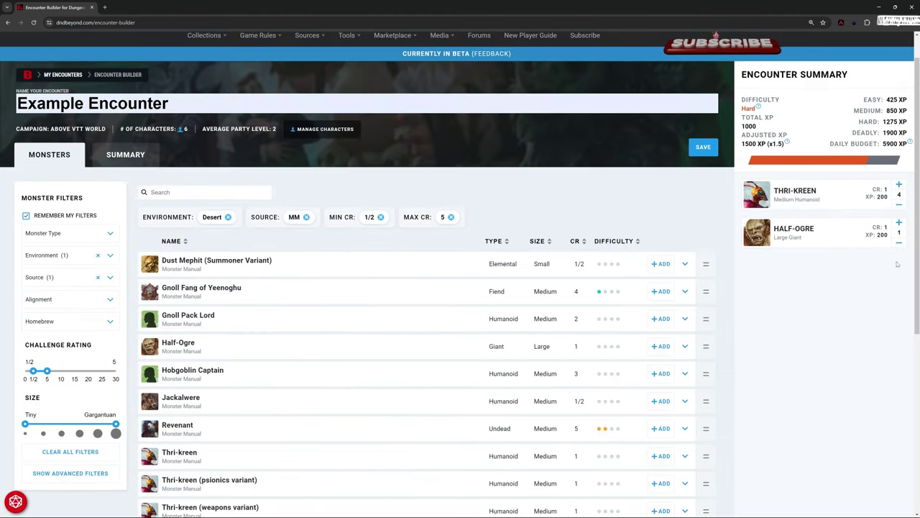
pyautogui.click(899, 206)
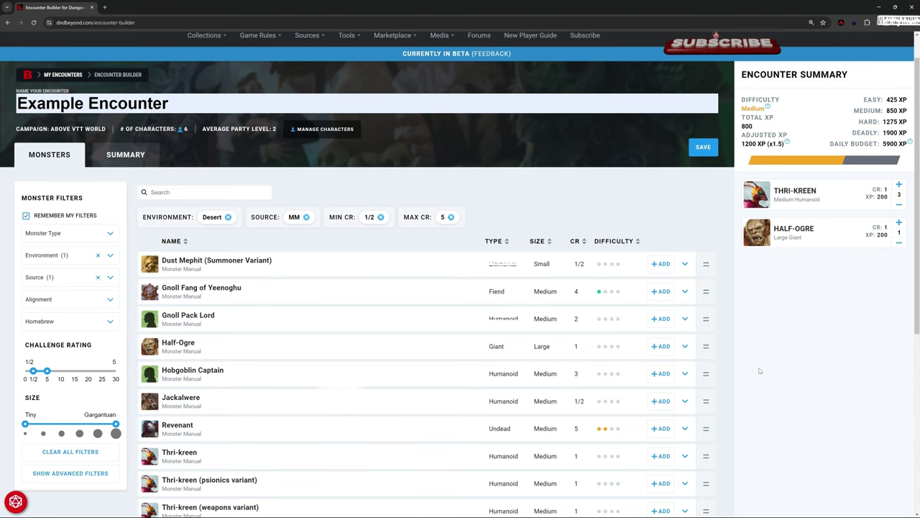
# - Lower the extra party character's level to 3
pyautogui.click(325, 129)
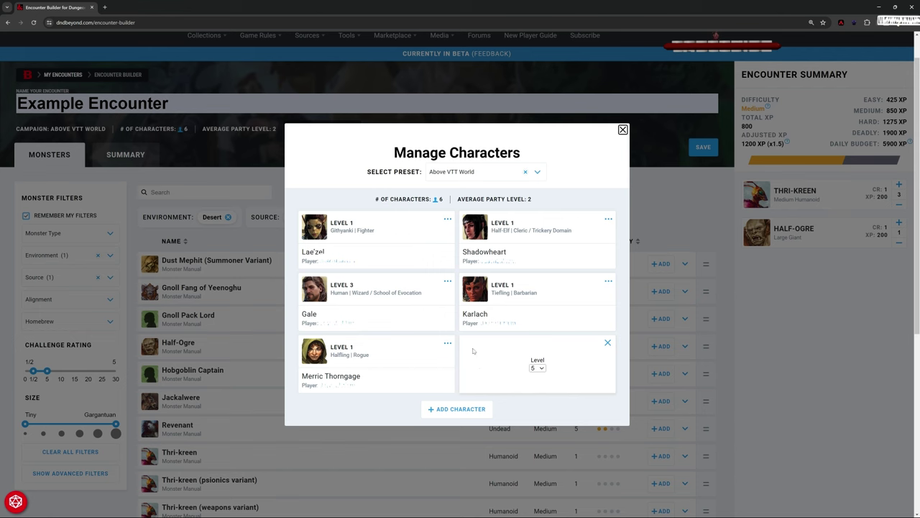
pyautogui.click(541, 368)
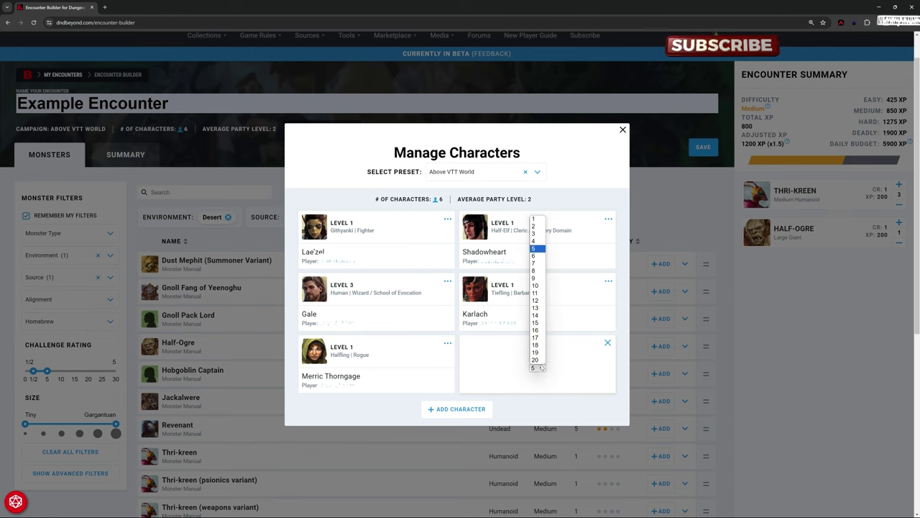
pyautogui.click(538, 235)
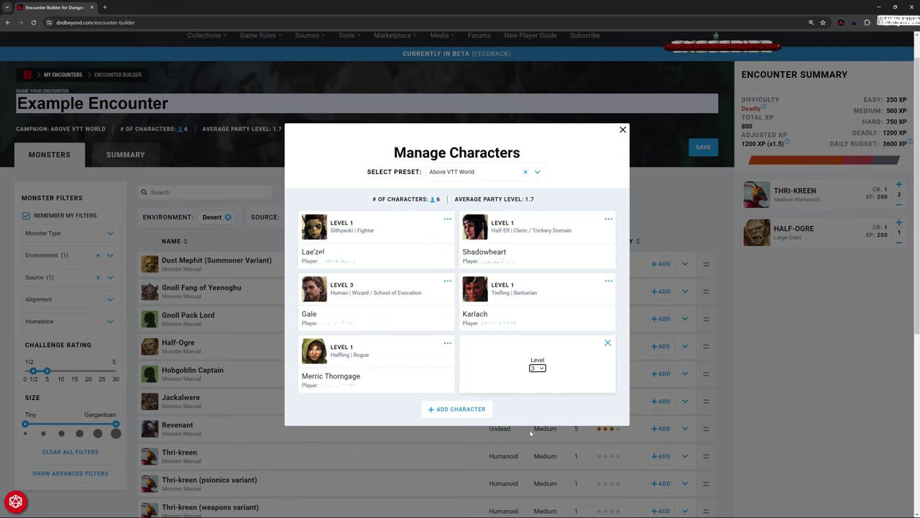
pyautogui.click(623, 130)
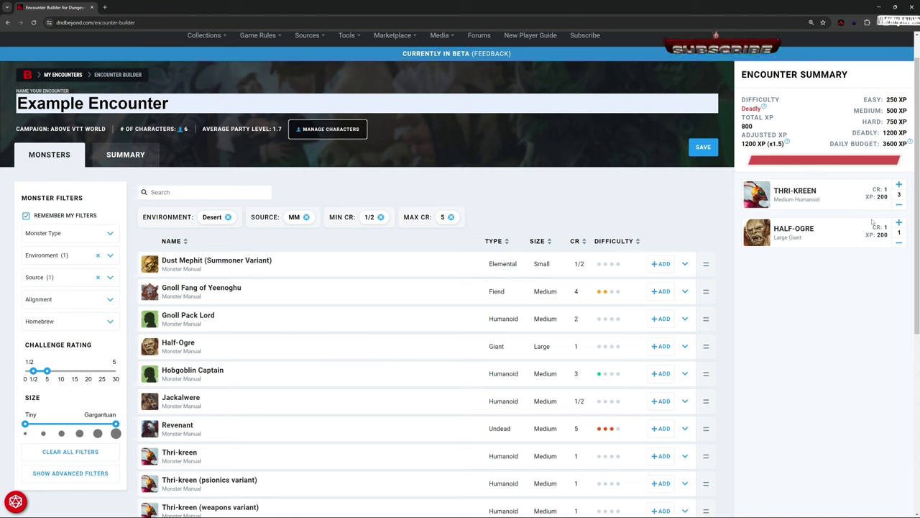
# - Remove the Half-Ogre from the encounter and reduce the Thri-kreen quantity to 2
pyautogui.click(900, 245)
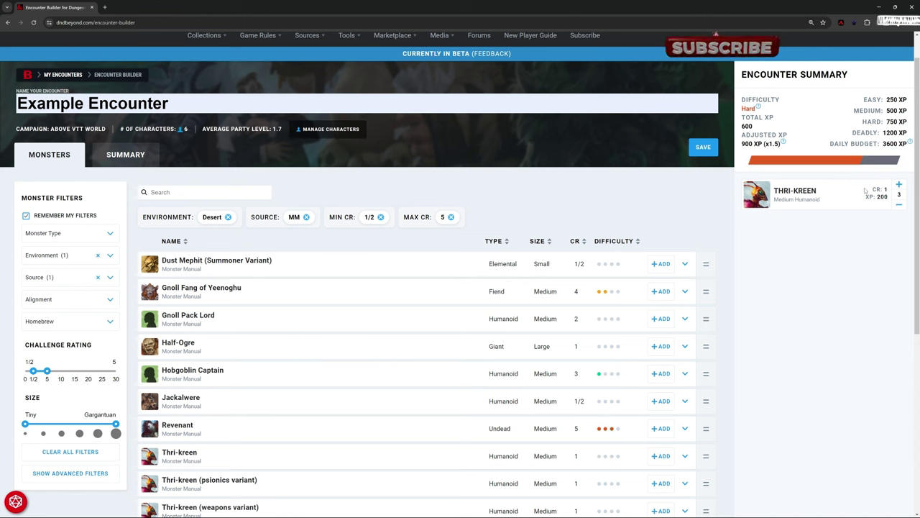
pyautogui.click(897, 206)
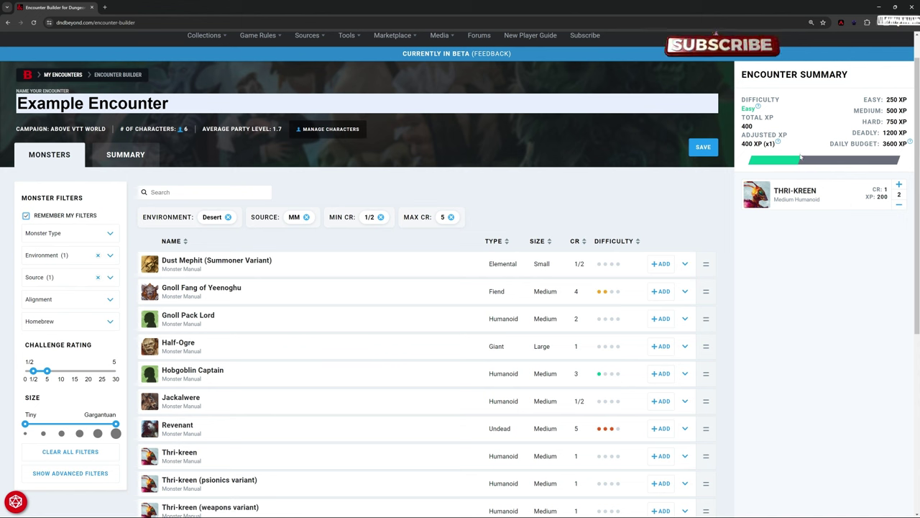
# - Raise the Thri-kreen quantity to 3 and add one Half-Ogre plus a separate single Thri-kreen entry
pyautogui.click(899, 185)
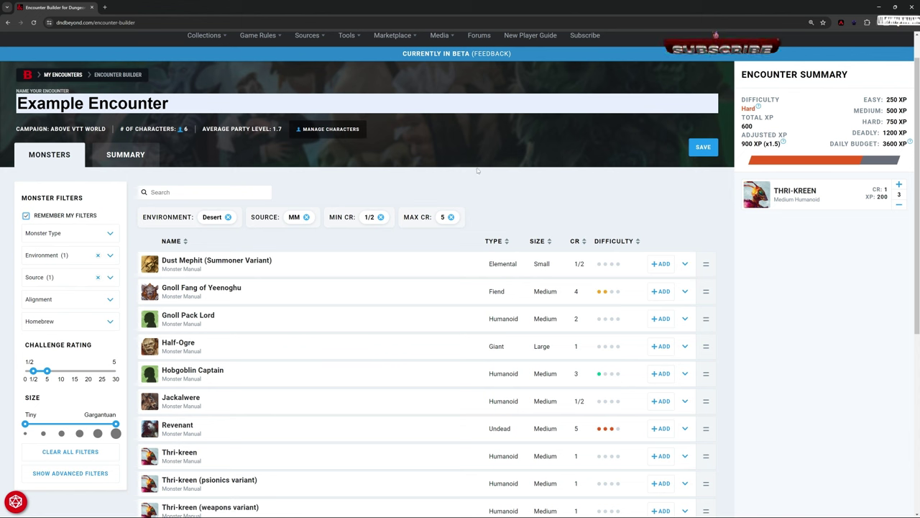
pyautogui.click(660, 346)
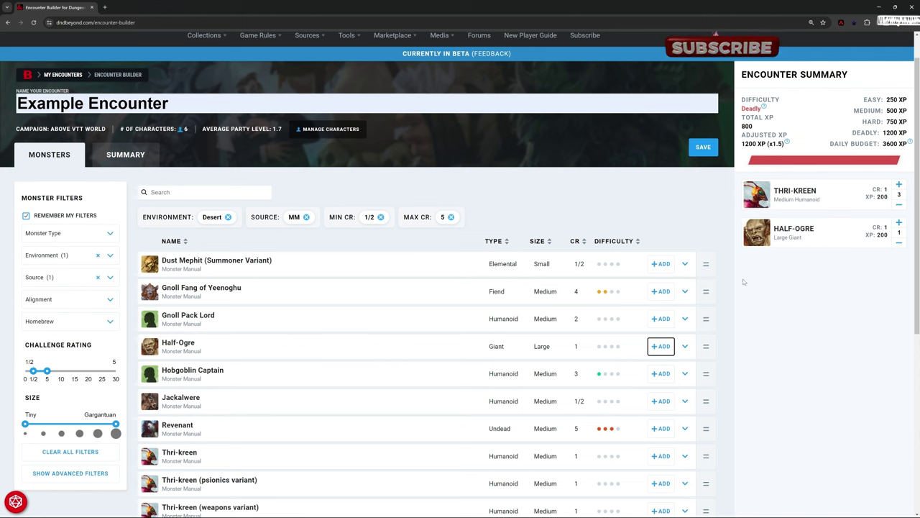
pyautogui.click(660, 456)
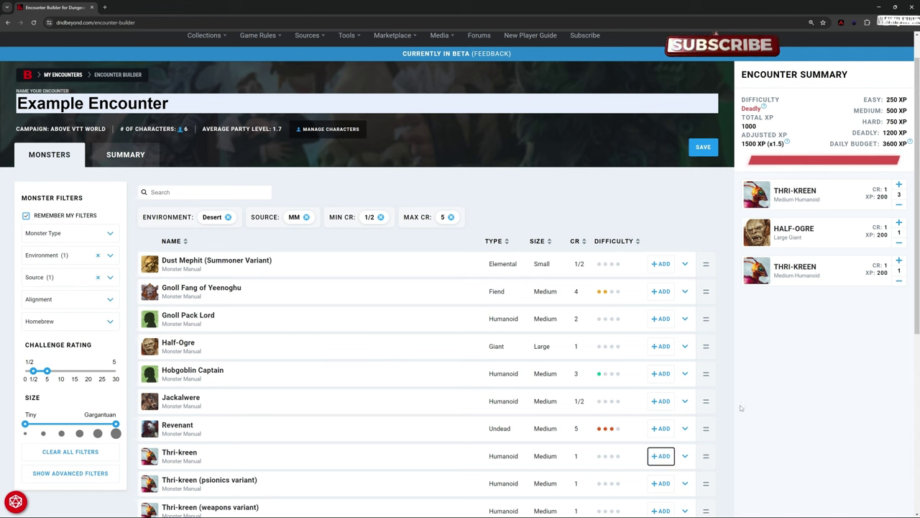